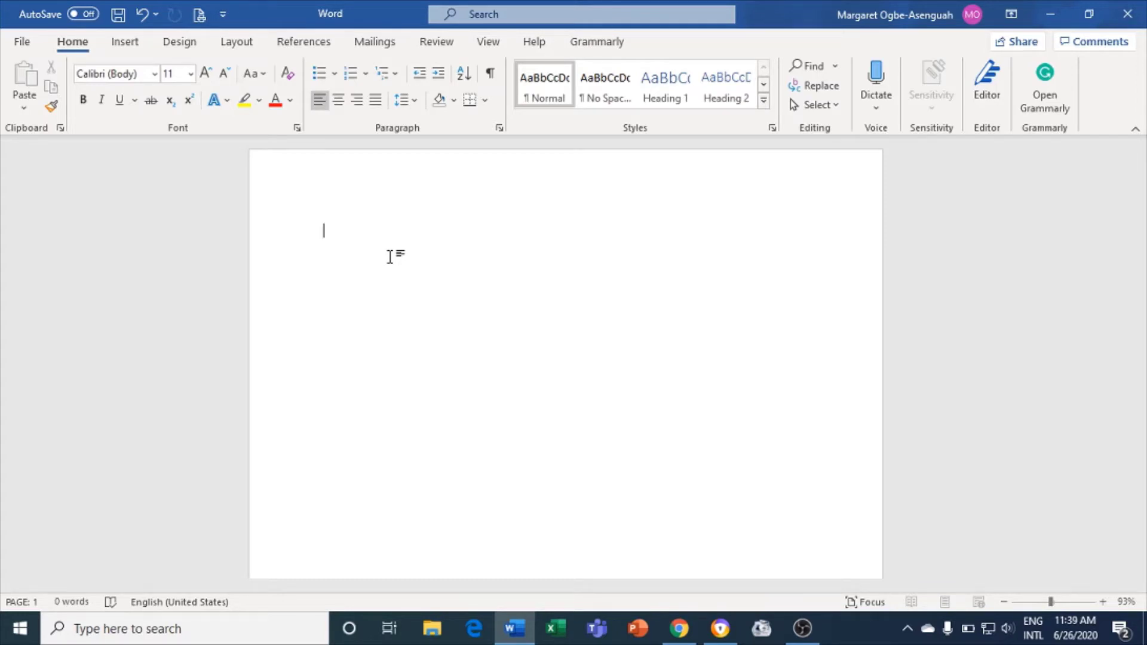
Write "Bonjour" in the blank document and open the Translator for translating the whole document.
{"action": "type", "text": "B"}
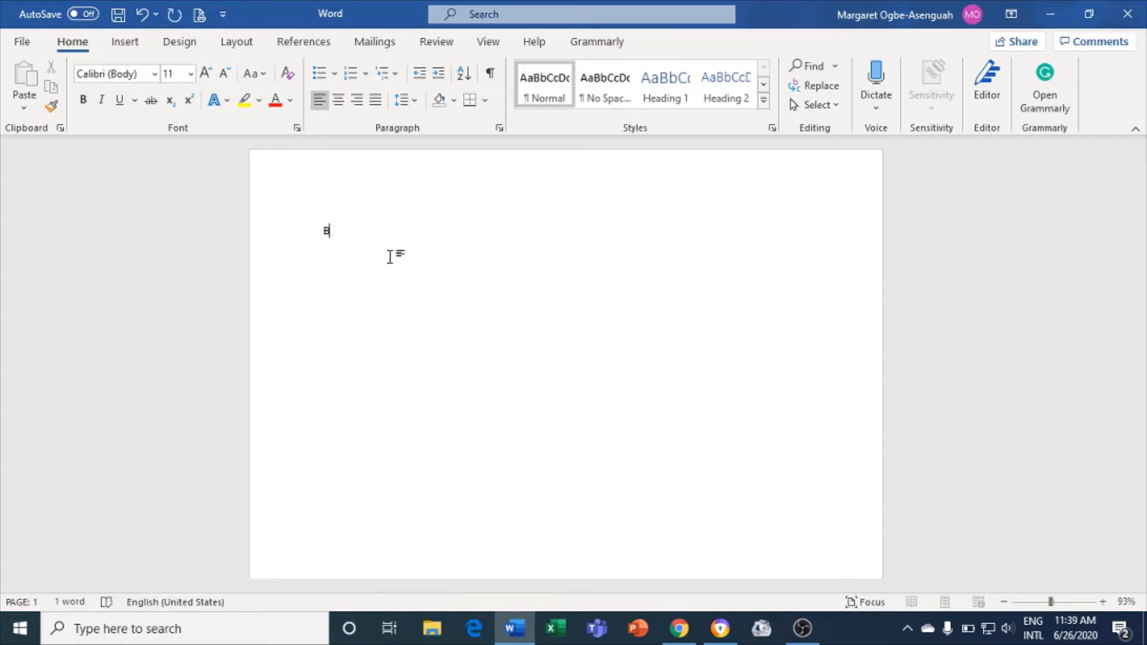
{"action": "type", "text": "onjour"}
{"action": "left_click", "coordinate": [449, 46]}
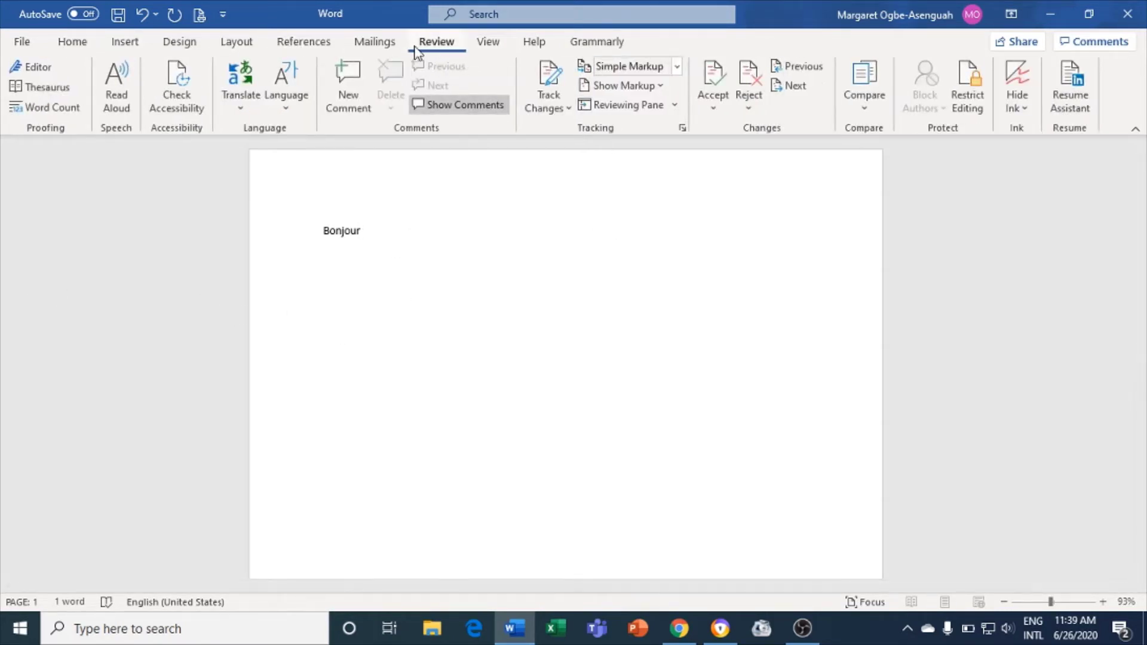
{"action": "left_click", "coordinate": [245, 108]}
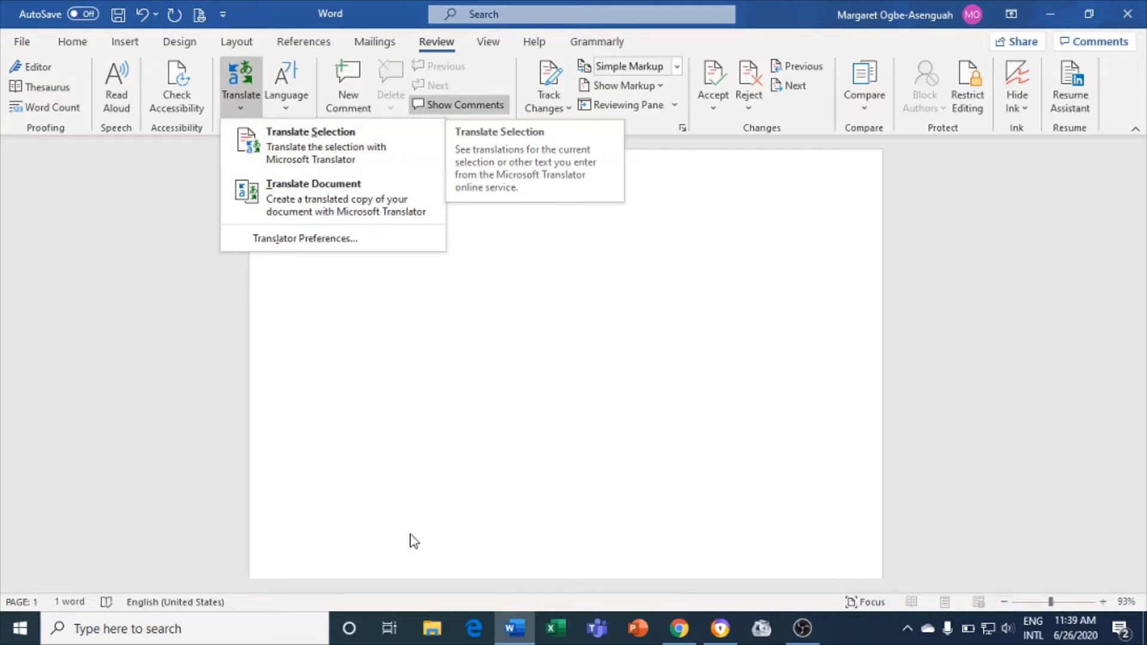
{"action": "left_click", "coordinate": [289, 185]}
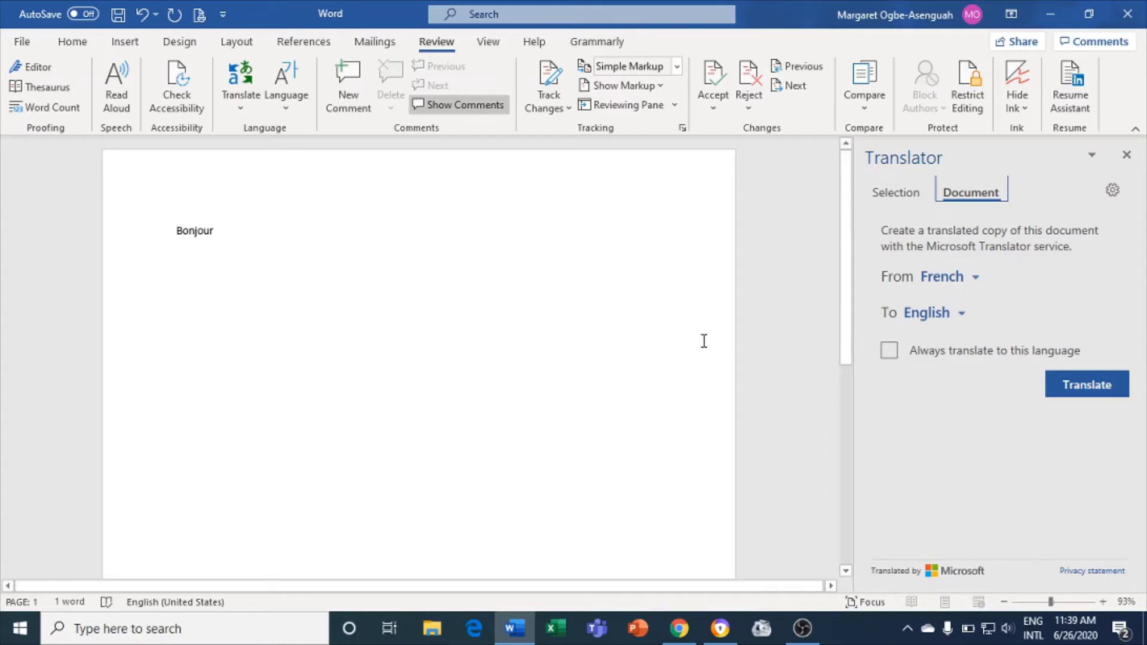
Look through the available source and target languages for the document translation without choosing another one.
{"action": "left_click", "coordinate": [972, 280]}
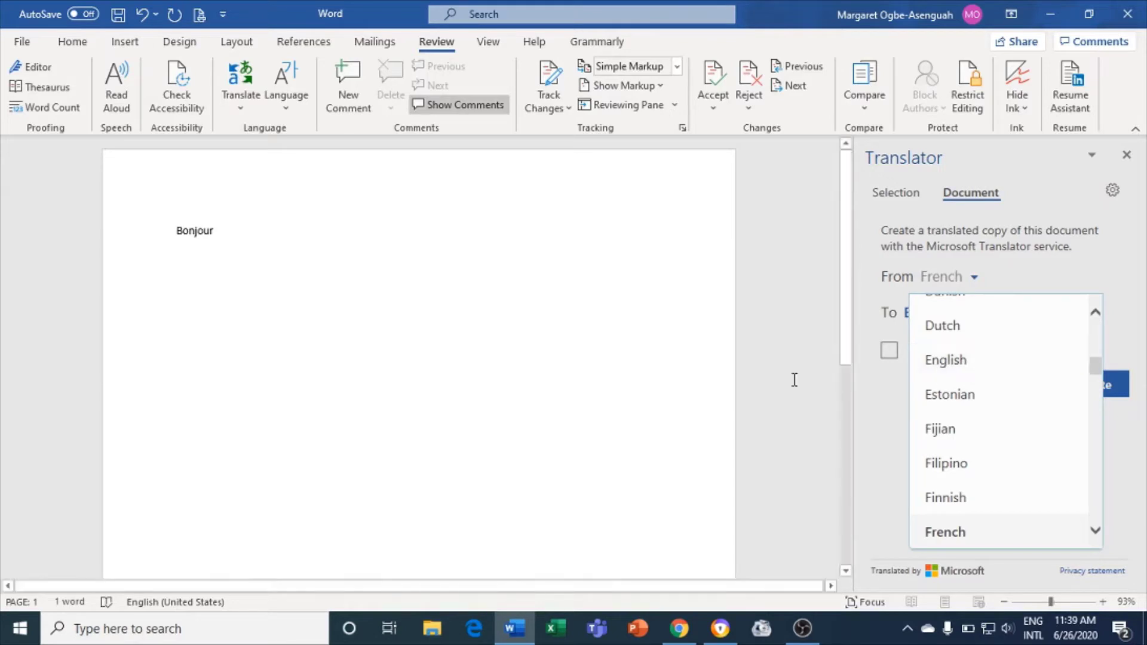
{"action": "left_click", "coordinate": [882, 390]}
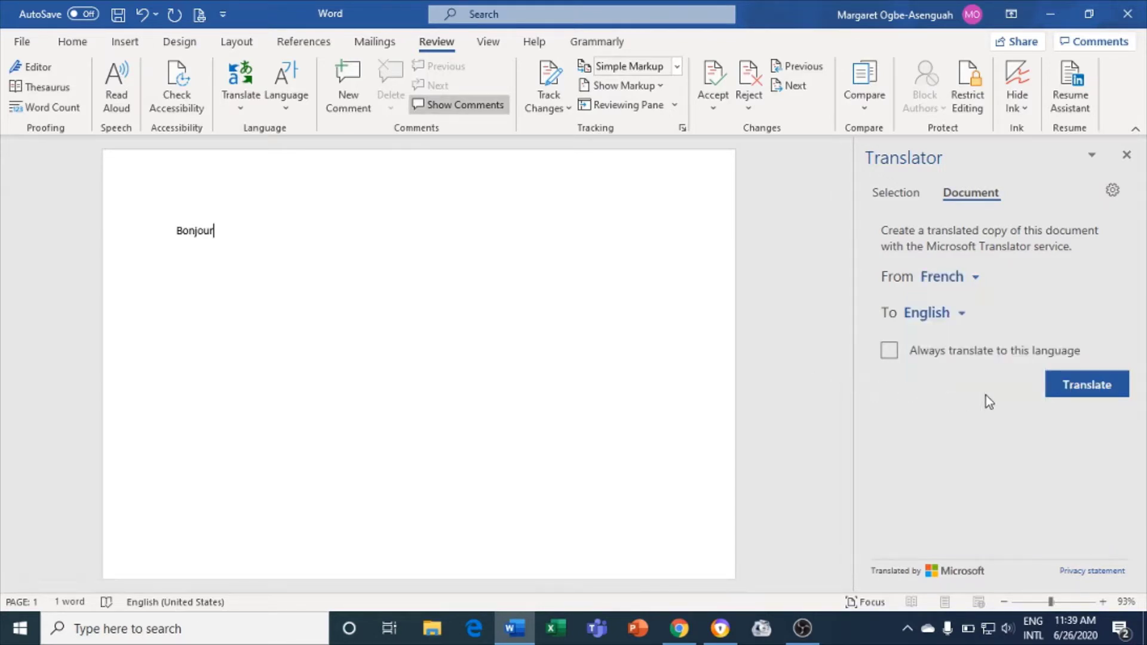
{"action": "left_click", "coordinate": [962, 312]}
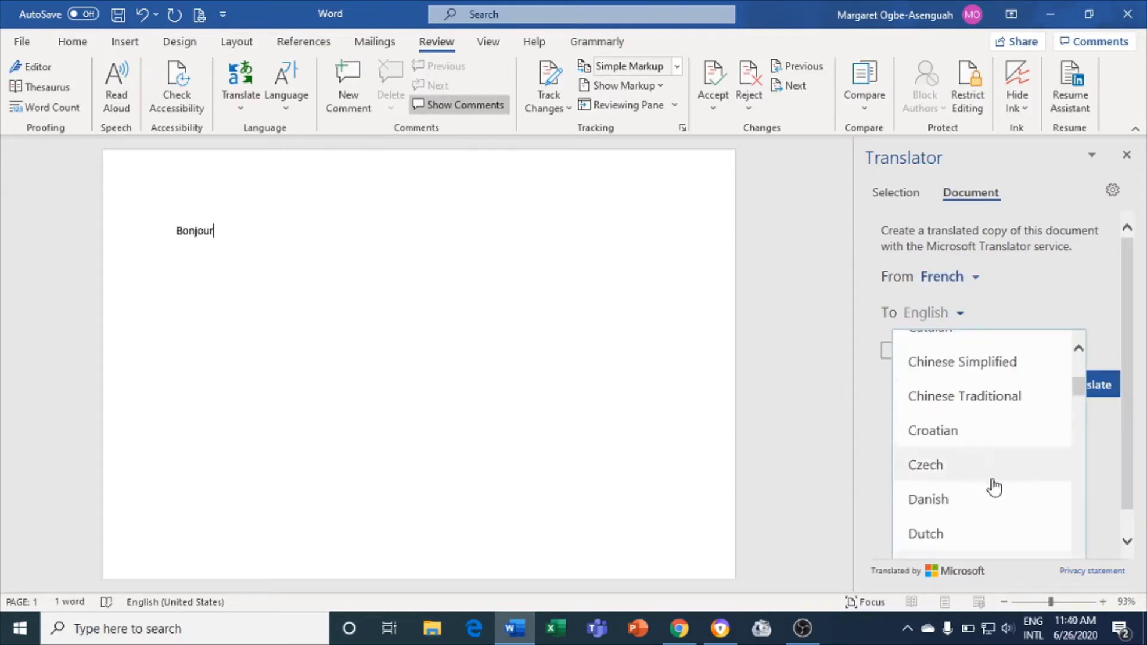
{"action": "left_click", "coordinate": [872, 443]}
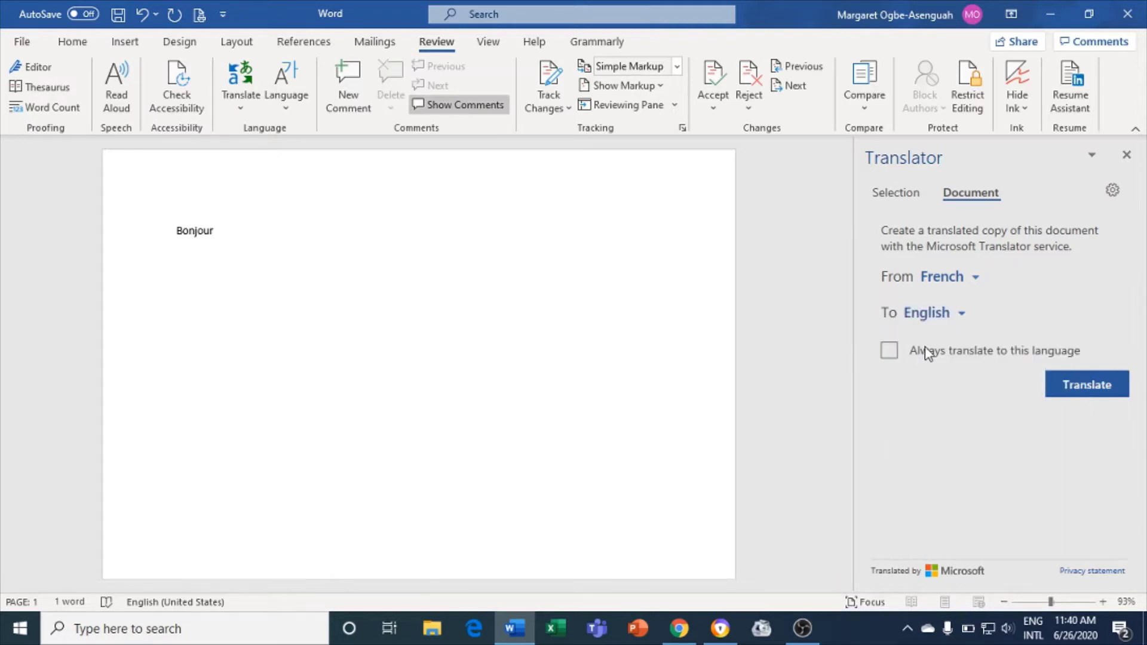
Set the source language of the document translation to Spanish.
{"action": "left_click", "coordinate": [963, 285]}
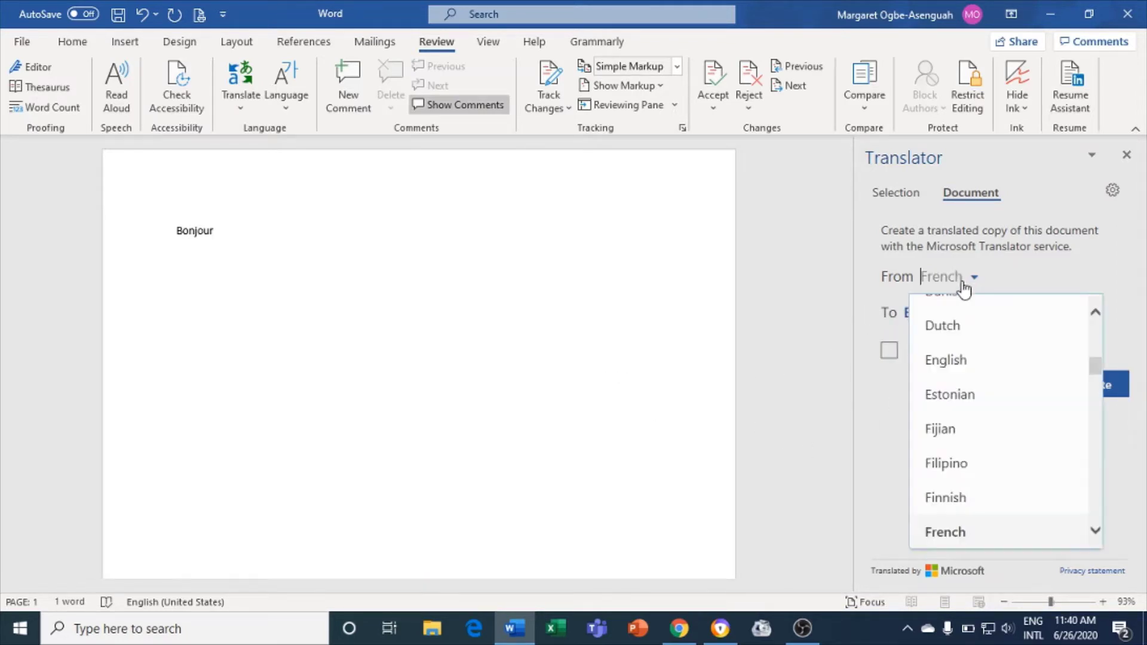
{"action": "left_click_drag", "start_coordinate": [1099, 367], "coordinate": [1101, 419]}
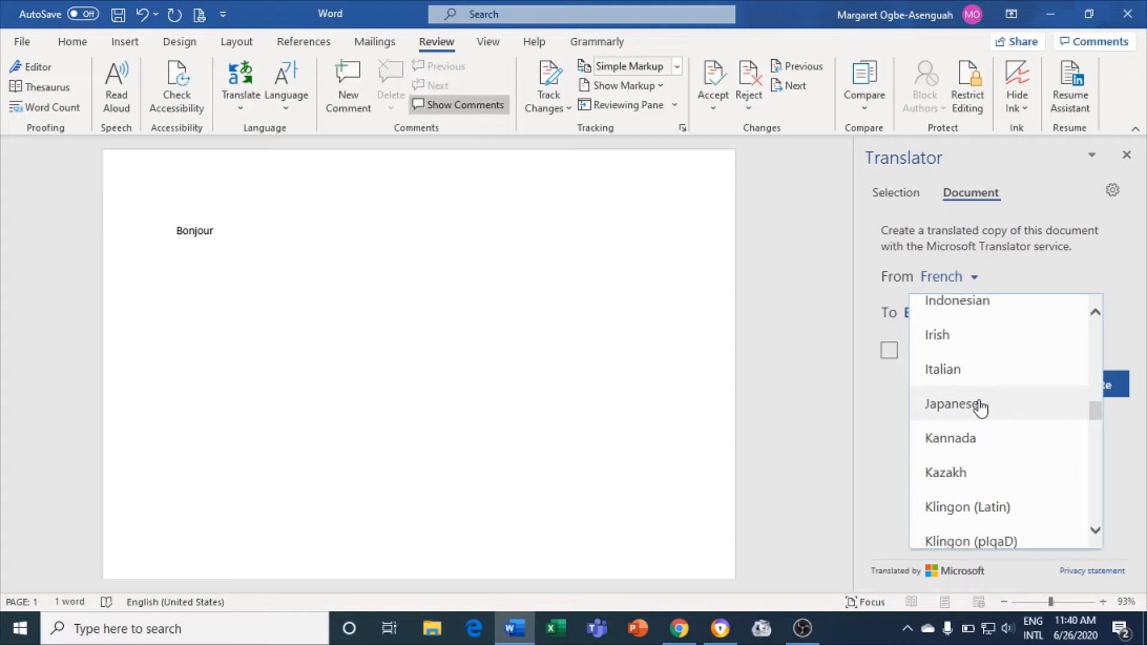
{"action": "left_click_drag", "start_coordinate": [1097, 415], "coordinate": [1099, 481]}
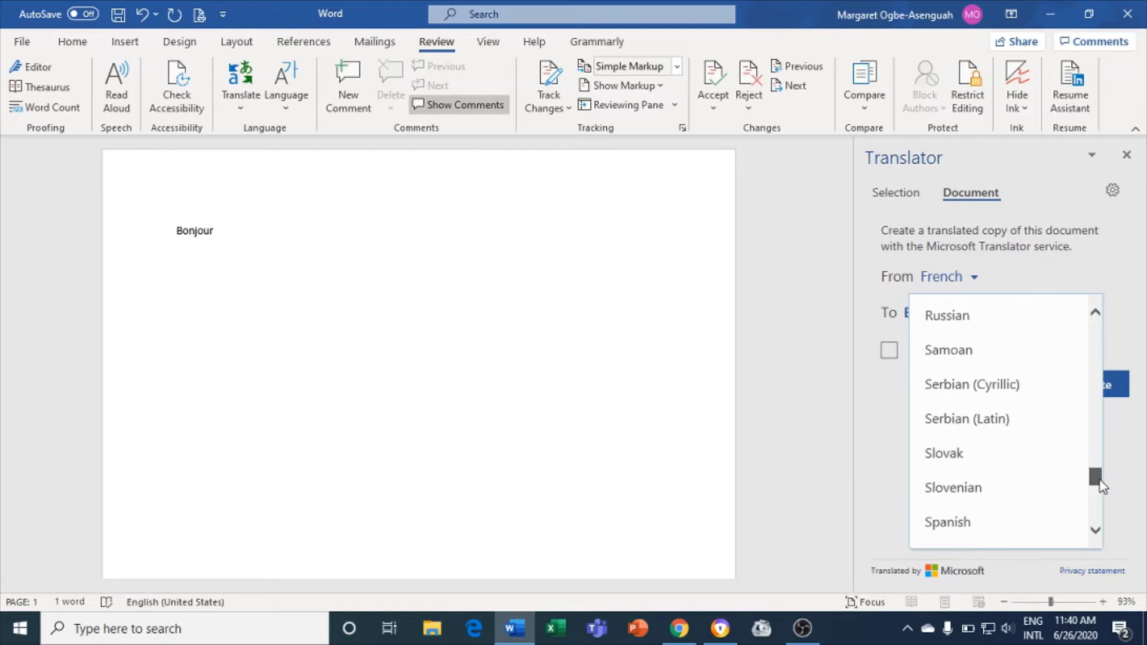
{"action": "left_click", "coordinate": [949, 534]}
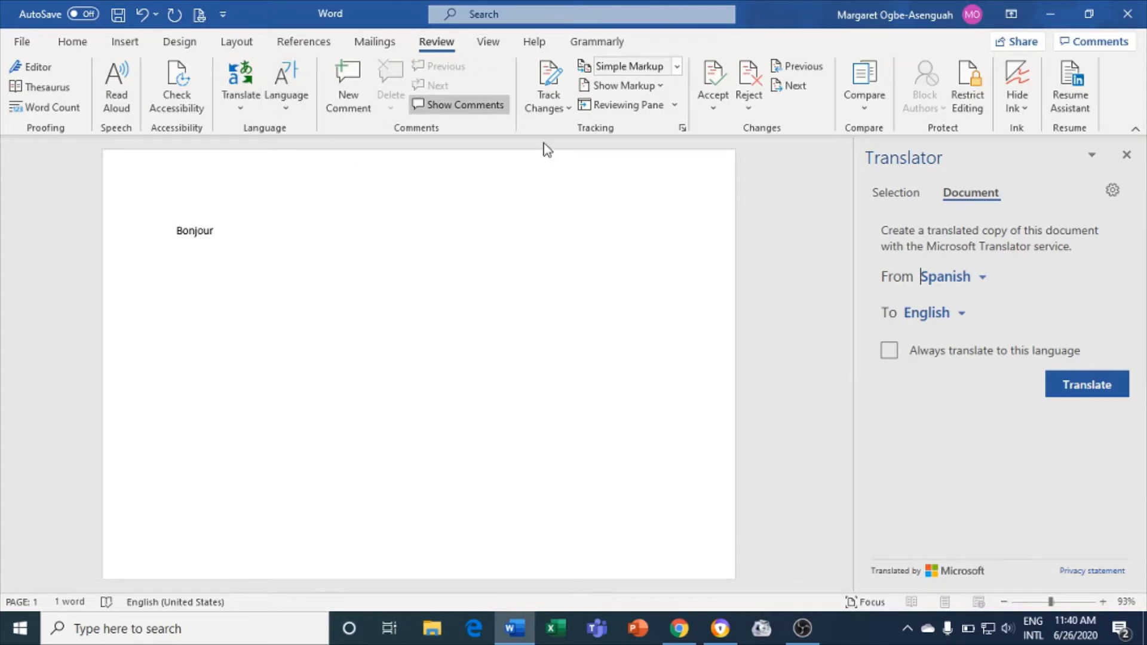
Browse the source language list towards its beginning, and check which target languages are offered.
{"action": "left_click", "coordinate": [983, 278]}
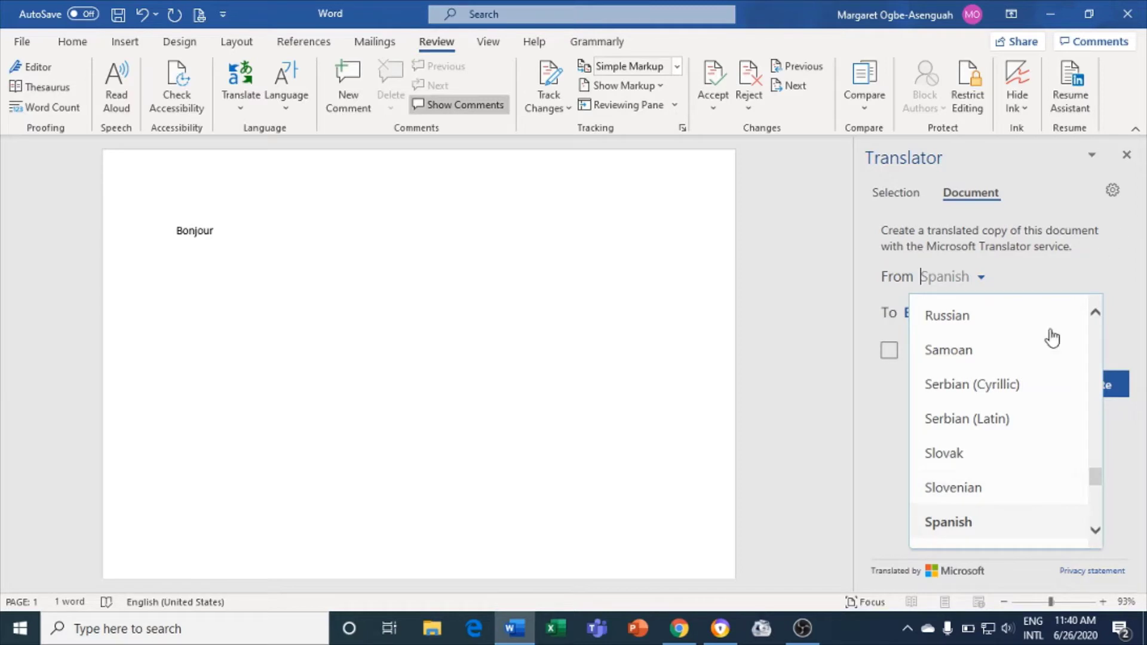
{"action": "left_click_drag", "start_coordinate": [1096, 476], "coordinate": [1095, 349]}
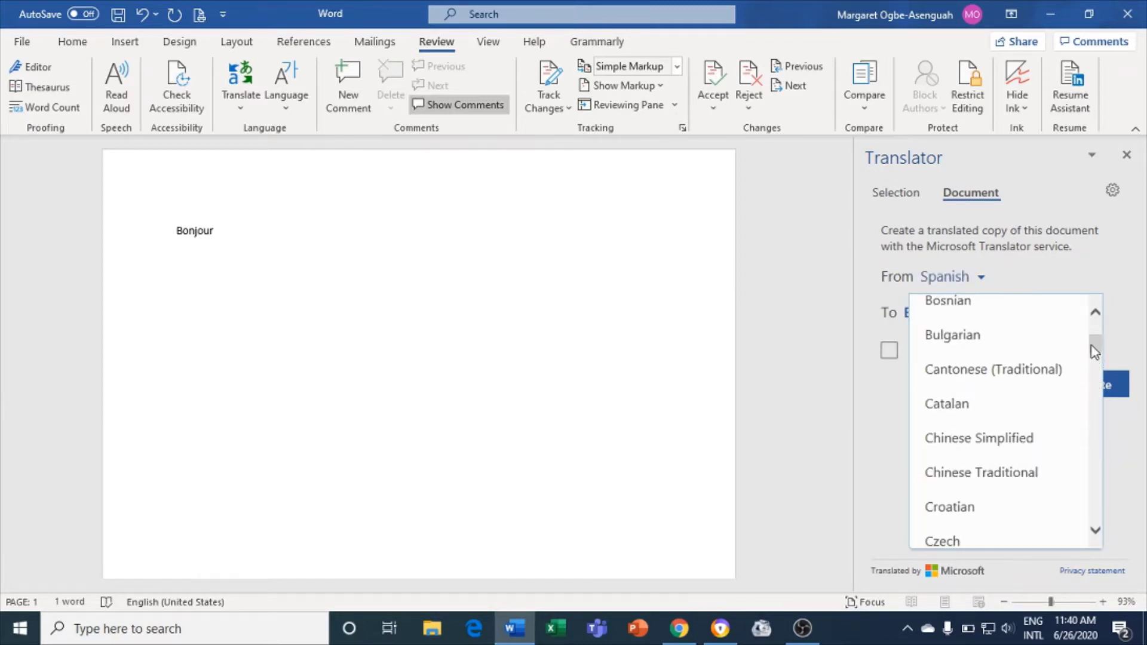
{"action": "scroll", "coordinate": [845, 395], "scroll_direction": "down", "scroll_amount": 3}
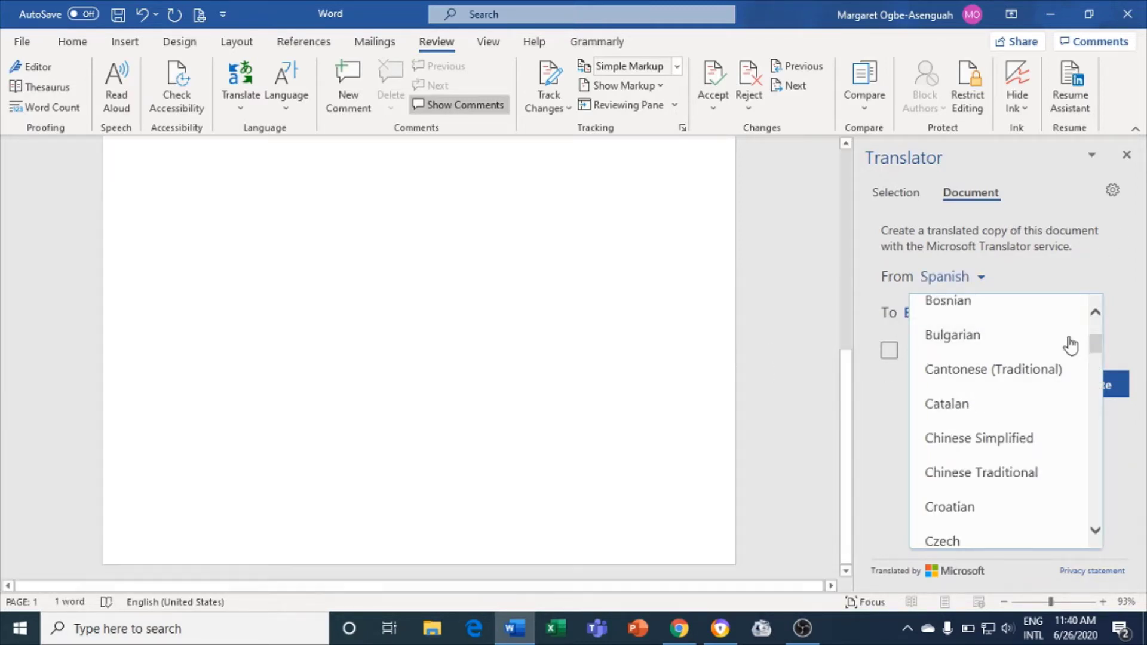
{"action": "left_click_drag", "start_coordinate": [846, 424], "coordinate": [831, 154]}
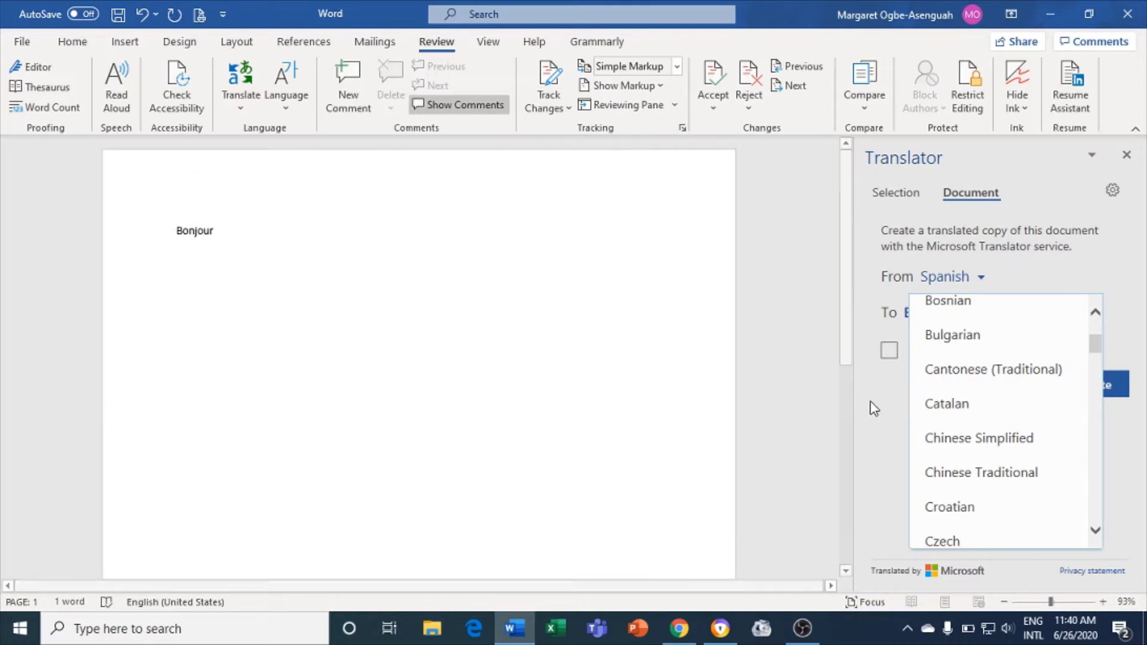
{"action": "left_click", "coordinate": [877, 429]}
{"action": "left_click", "coordinate": [956, 317]}
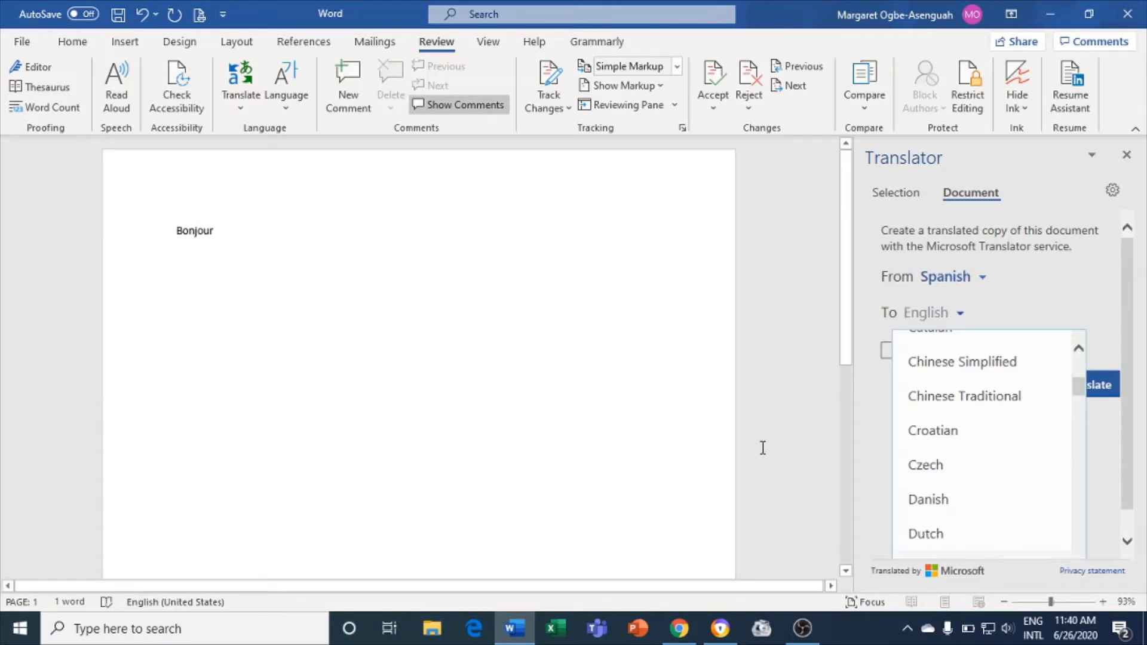
{"action": "left_click", "coordinate": [870, 428]}
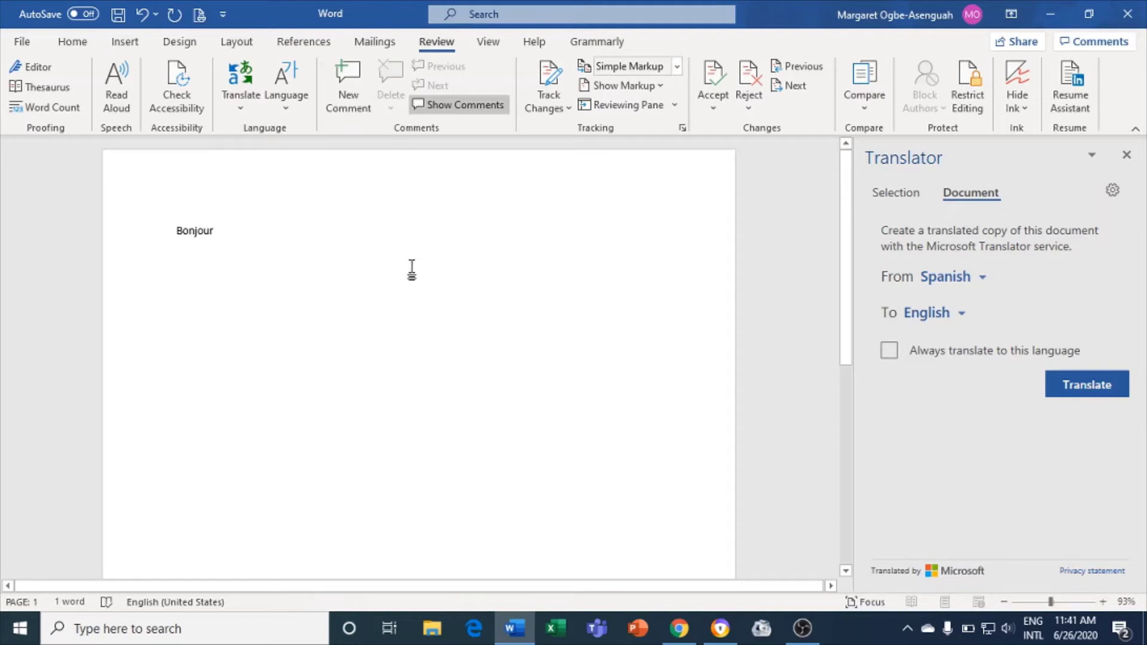
Set the source language to French and create a translated English copy of the "Bonjour" document.
{"action": "left_click", "coordinate": [984, 276]}
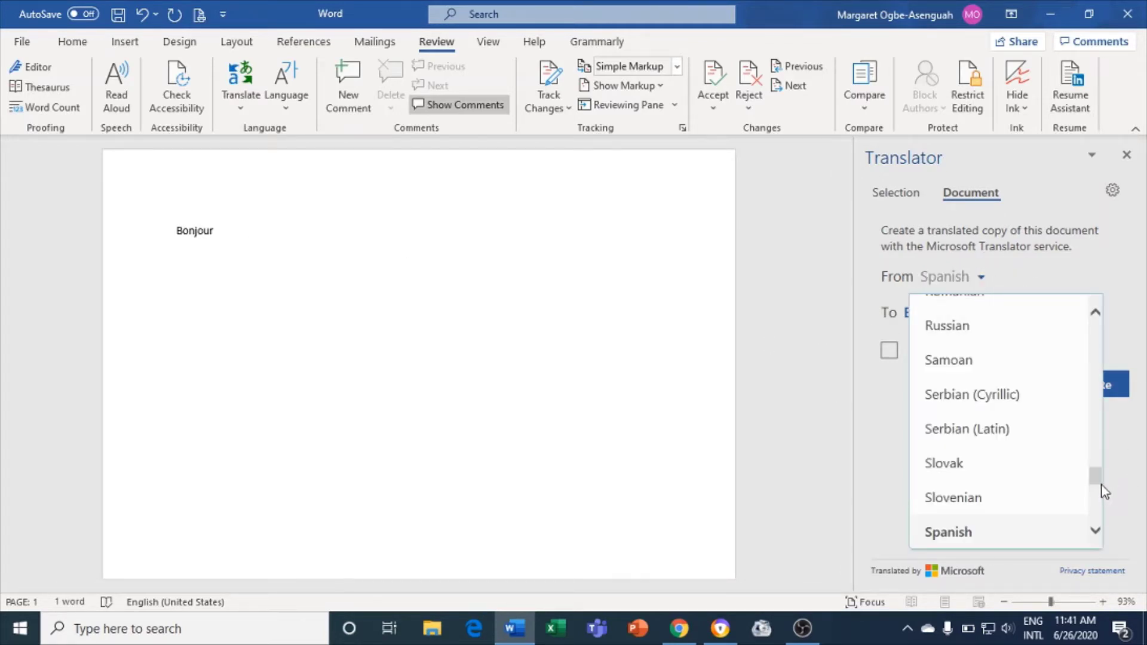
{"action": "left_click_drag", "start_coordinate": [1098, 479], "coordinate": [1087, 381]}
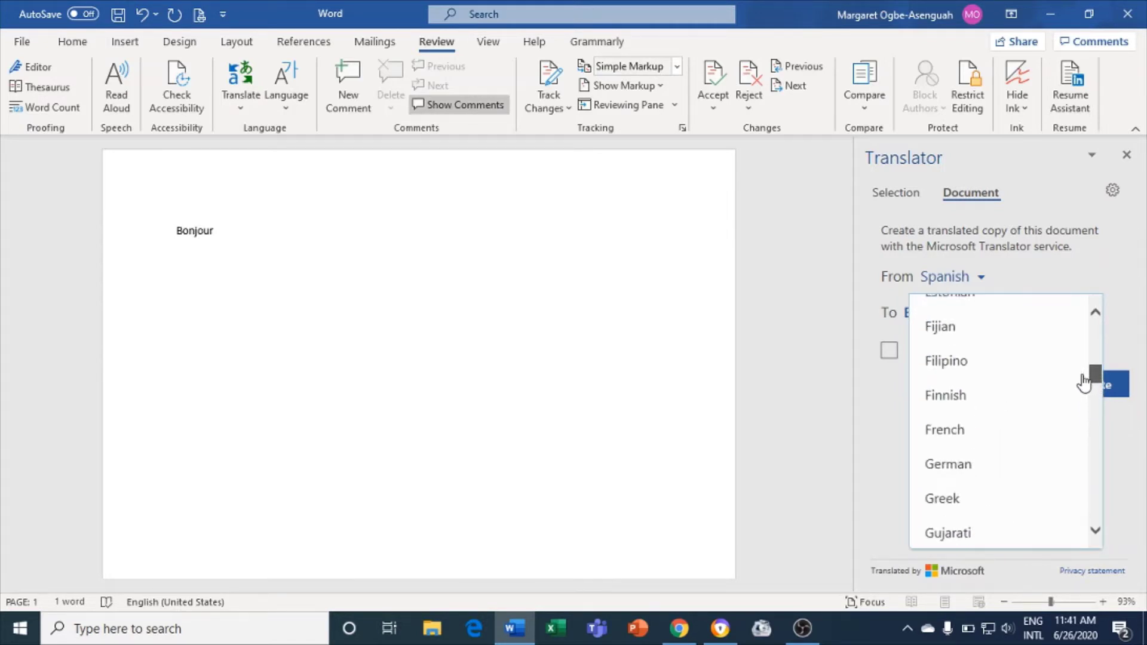
{"action": "left_click", "coordinate": [977, 429]}
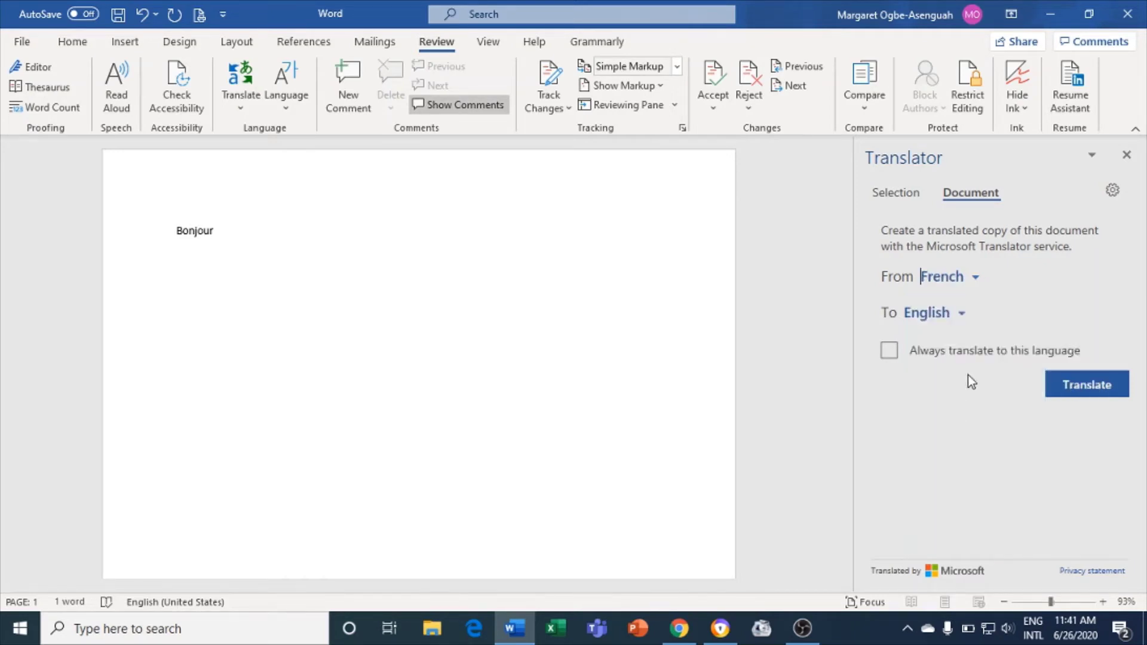
{"action": "left_click", "coordinate": [958, 323]}
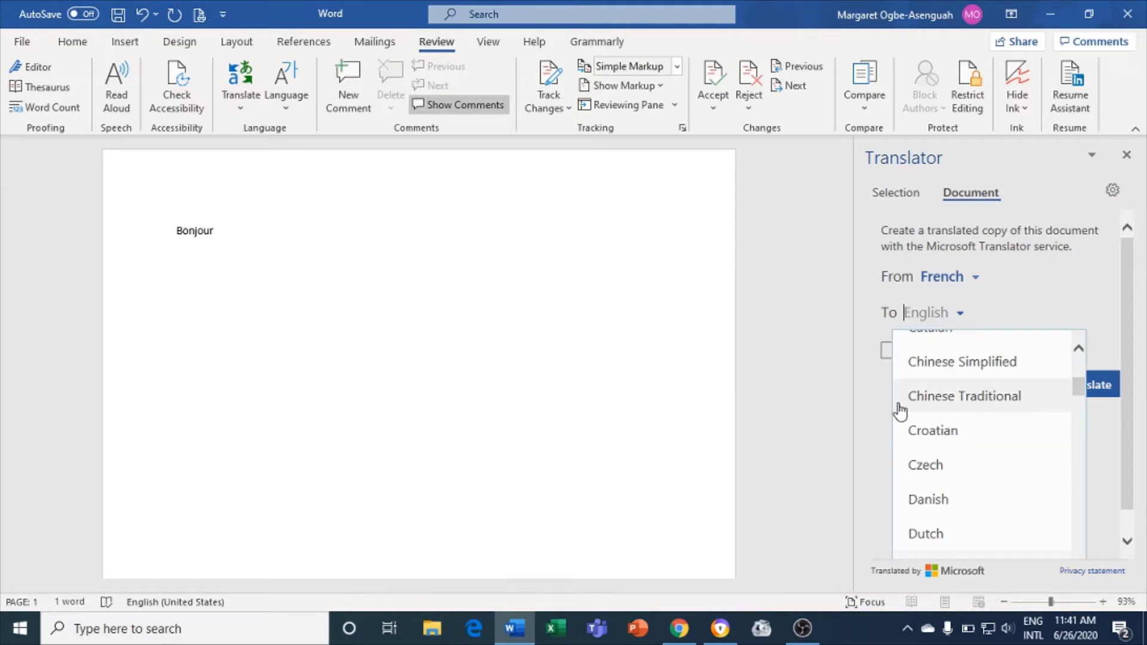
{"action": "left_click", "coordinate": [875, 409]}
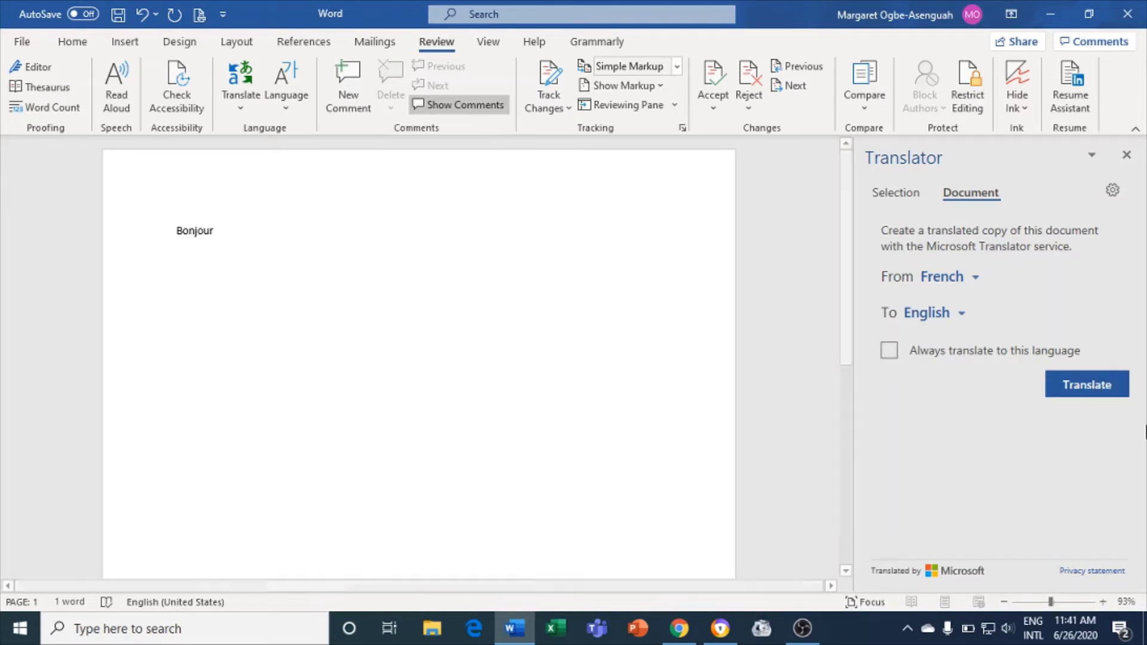
{"action": "left_click", "coordinate": [1098, 386]}
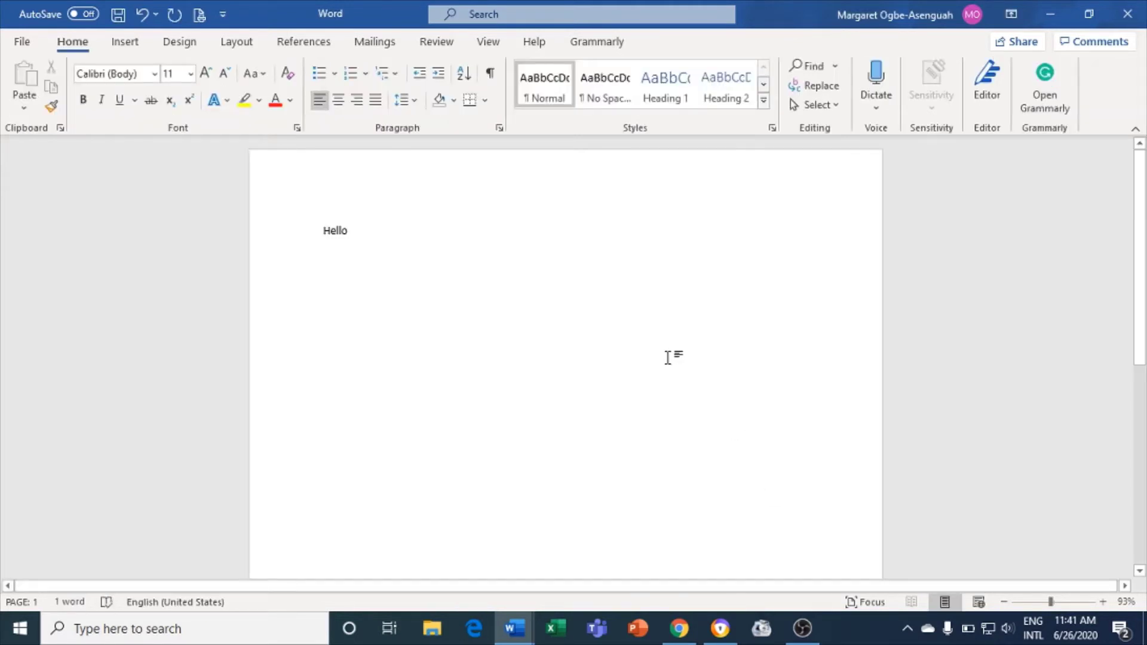
Replace the word "Hello" in the translated document with "Bonsoir".
{"action": "left_click", "coordinate": [360, 234]}
{"action": "left_click_drag", "start_coordinate": [370, 234], "coordinate": [187, 225]}
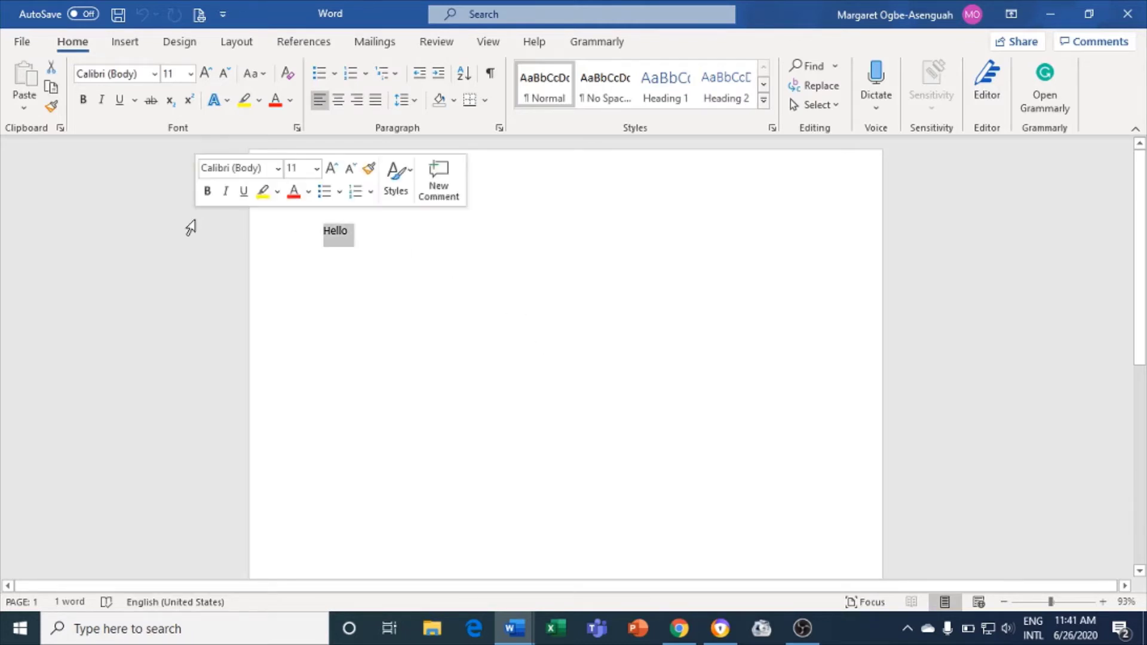
{"action": "key", "text": "BackSpace"}
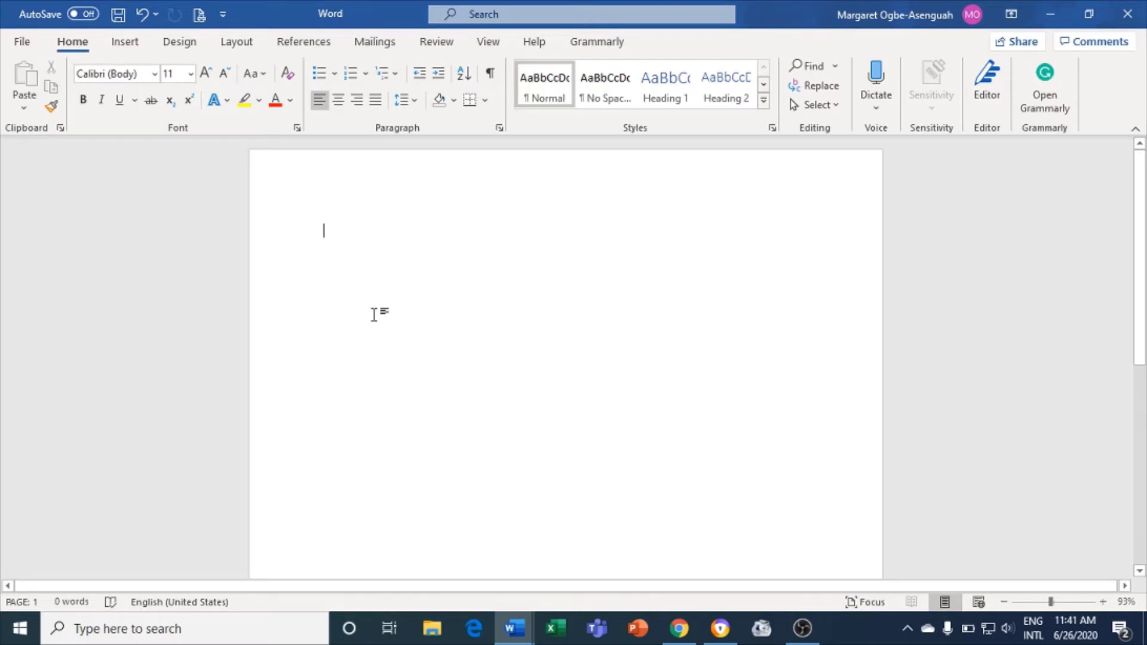
{"action": "type", "text": "Bonsoir"}
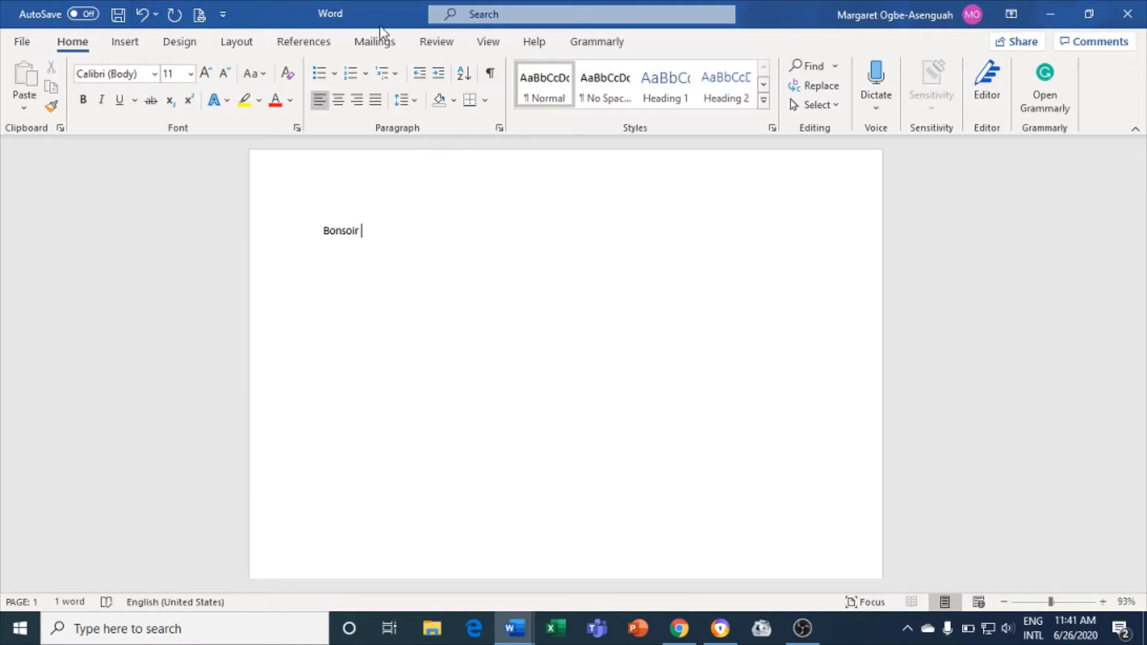
Create a translated copy of the "Bonsoir" document from French to English.
{"action": "left_click", "coordinate": [427, 46]}
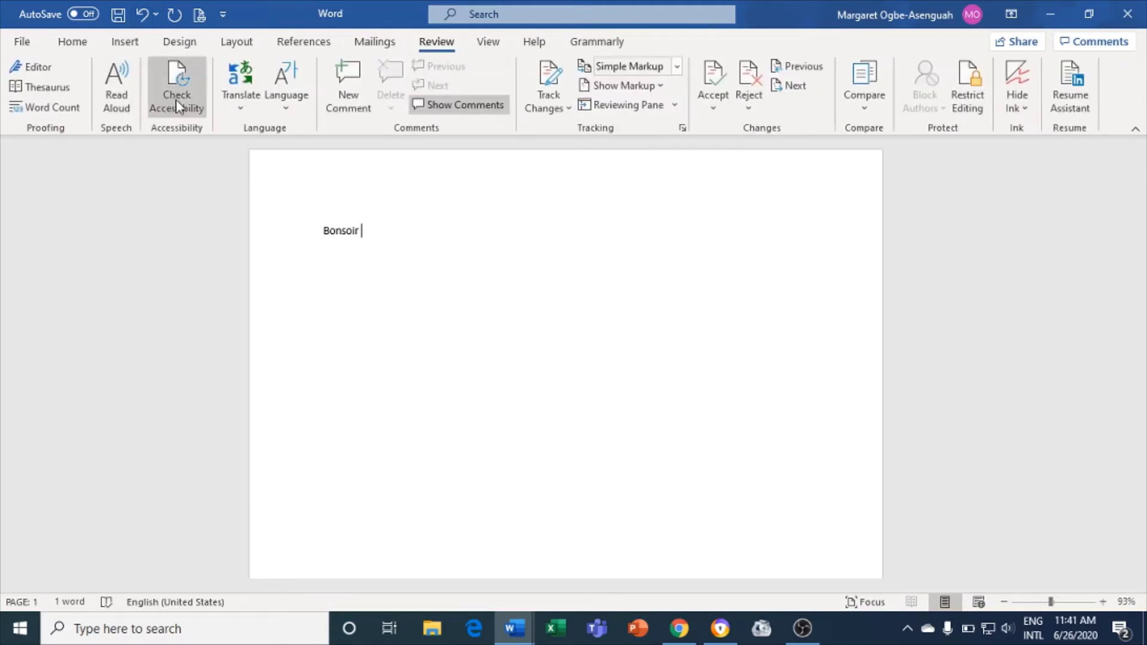
{"action": "left_click", "coordinate": [242, 106]}
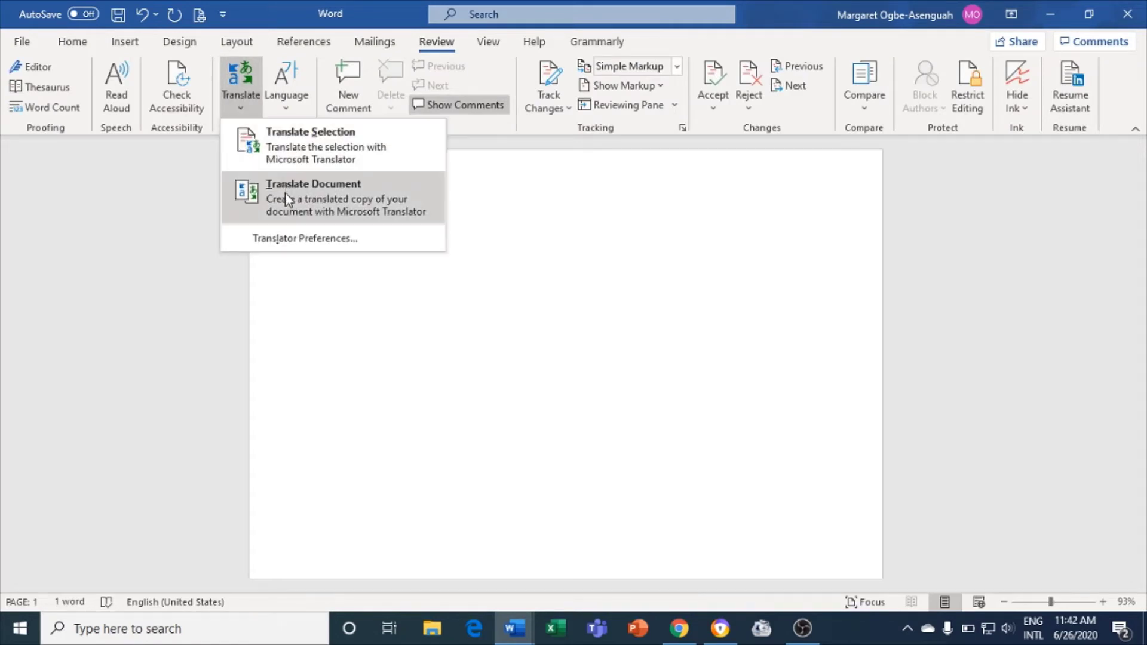
{"action": "left_click", "coordinate": [285, 193]}
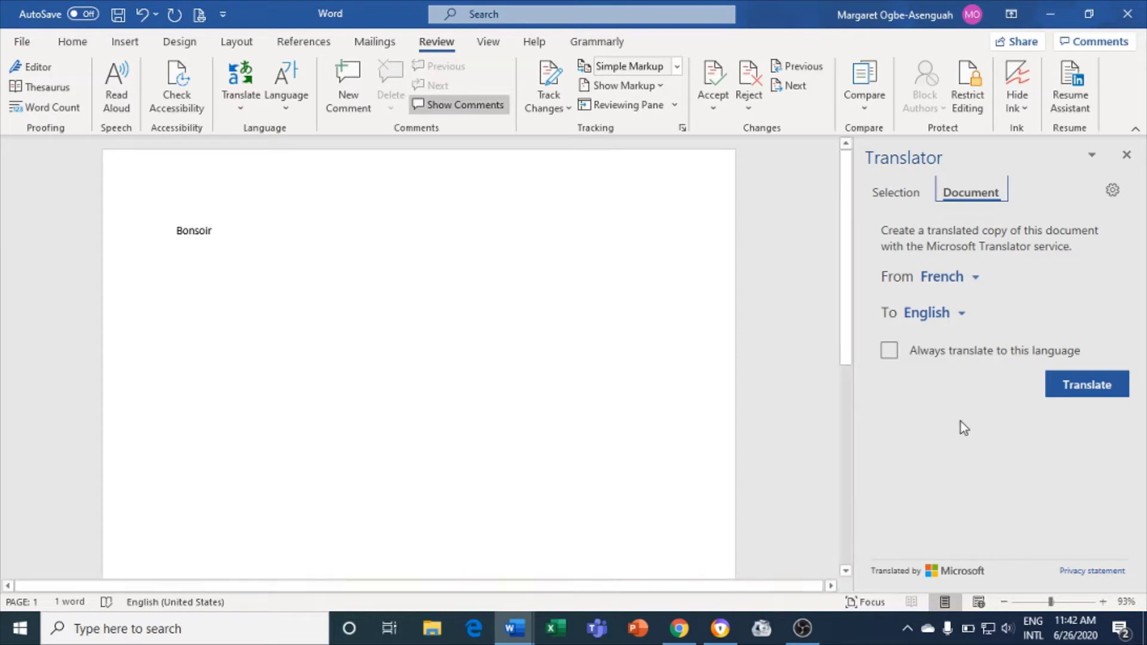
{"action": "left_click", "coordinate": [1078, 388]}
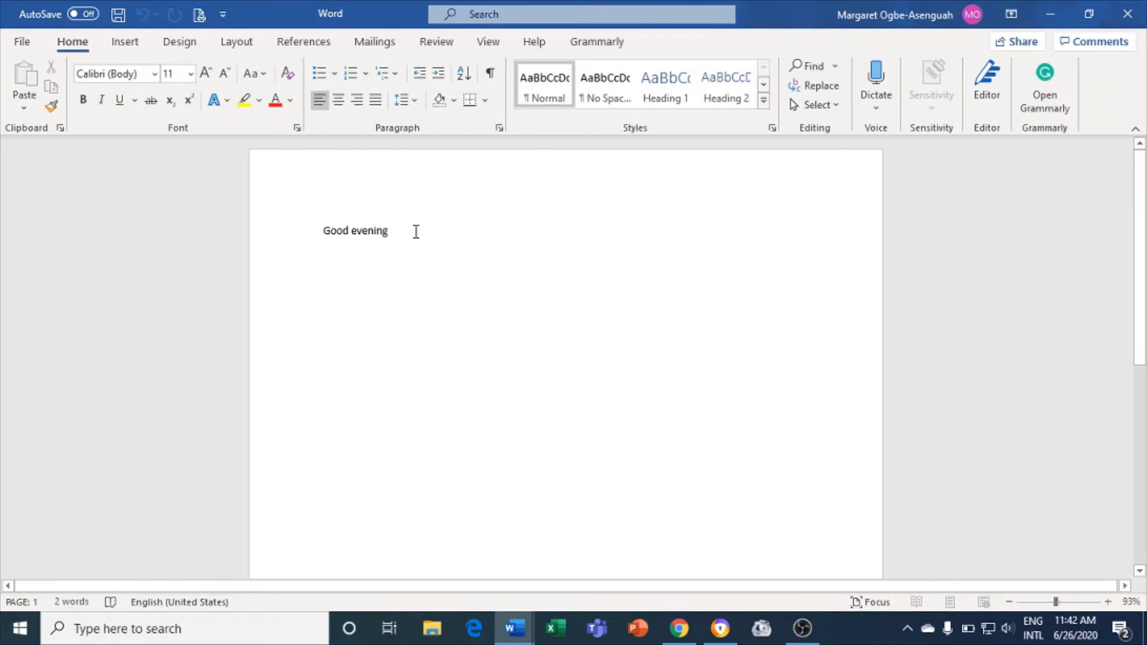
Check which translation options are offered for a selection and for the whole document.
{"action": "scroll", "coordinate": [408, 258], "scroll_direction": "up", "scroll_amount": 2}
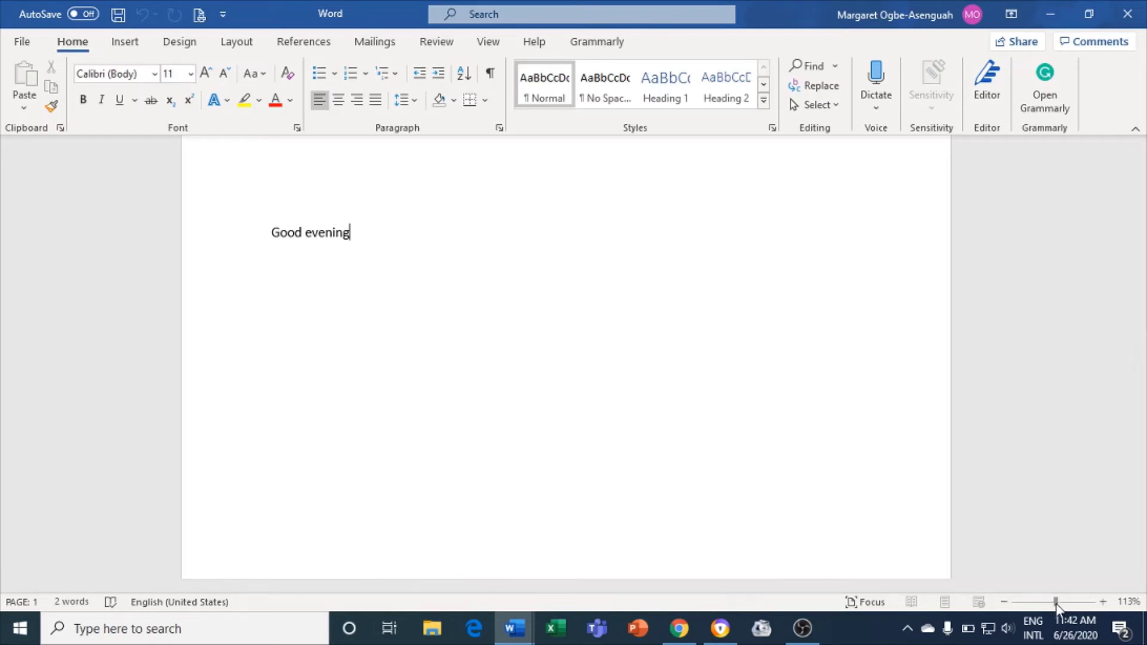
{"action": "left_click_drag", "start_coordinate": [1055, 604], "coordinate": [1054, 604]}
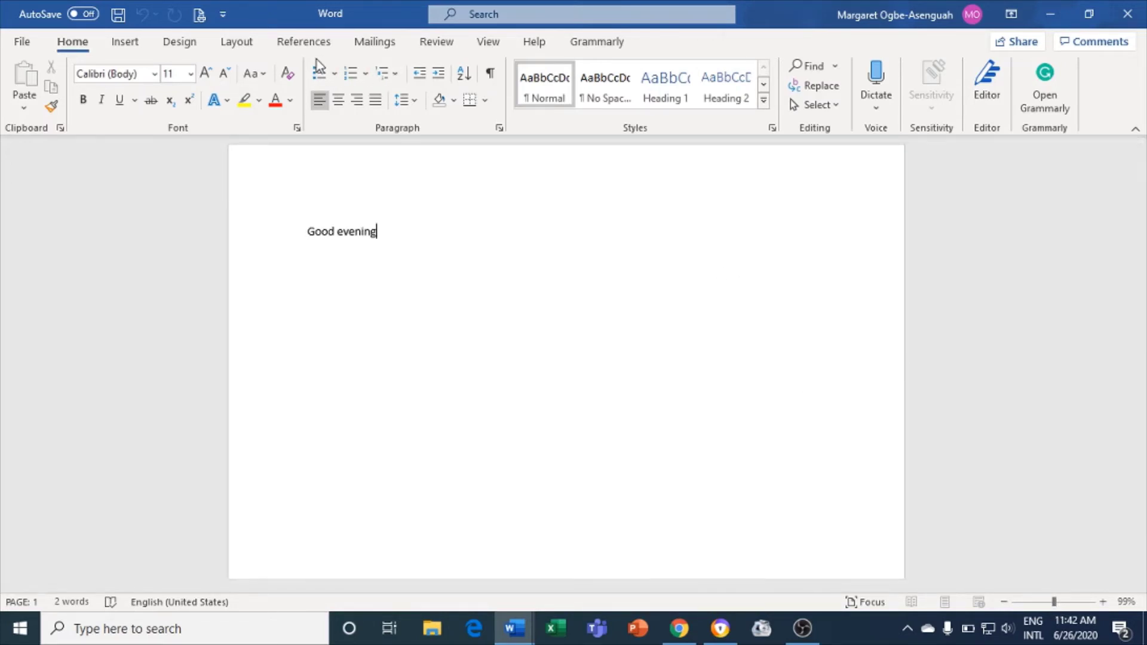
{"action": "left_click", "coordinate": [425, 42]}
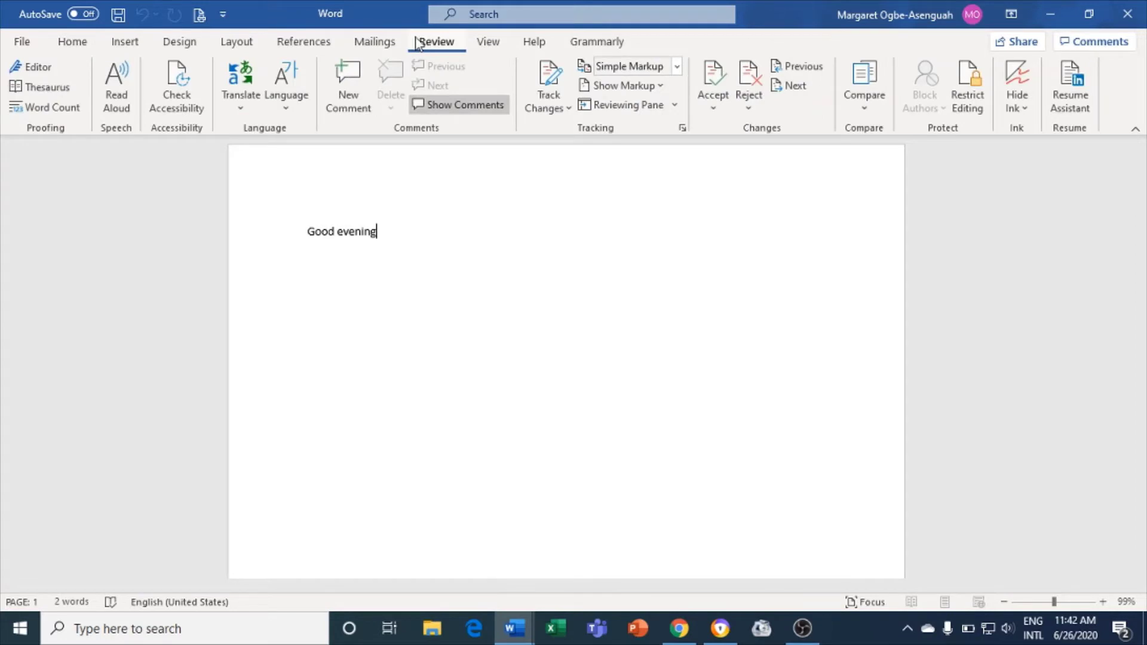
{"action": "left_click", "coordinate": [241, 108]}
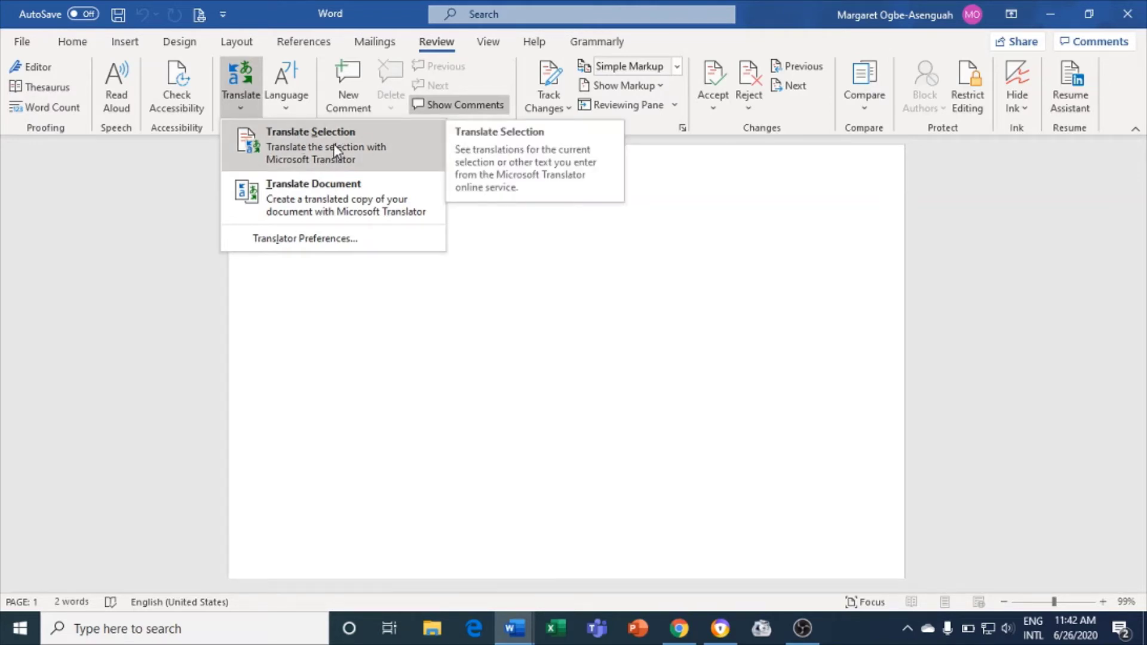
{"action": "left_click", "coordinate": [658, 275]}
Delete the text "Good evening" from the translated document.
{"action": "left_click_drag", "start_coordinate": [373, 239], "coordinate": [256, 240]}
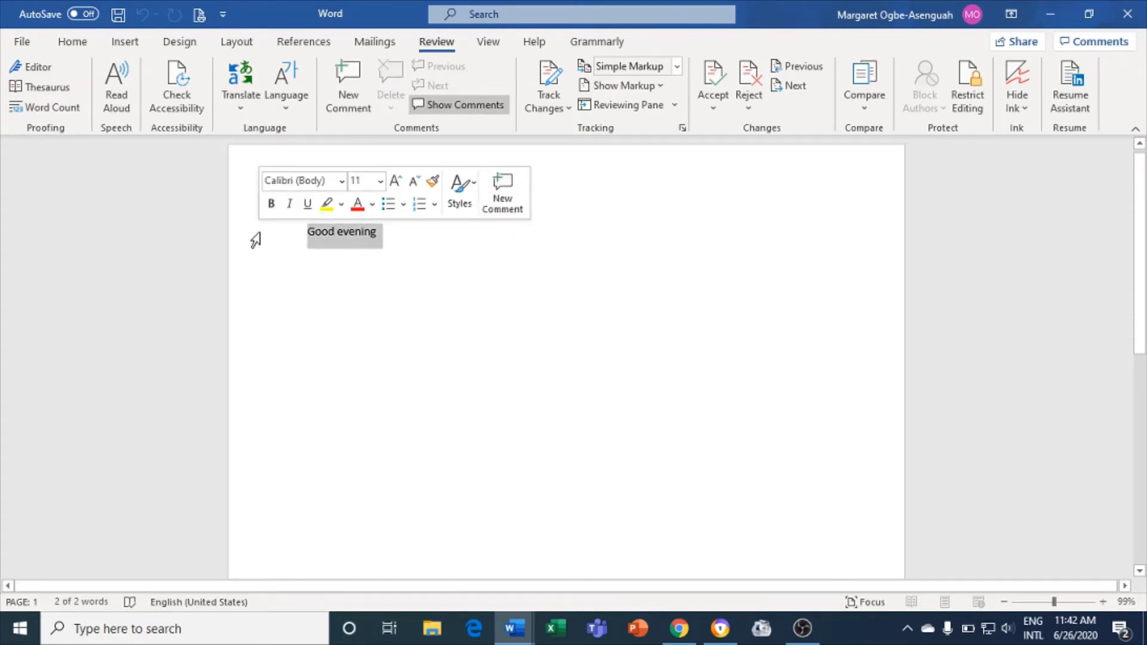
{"action": "key", "text": "Delete"}
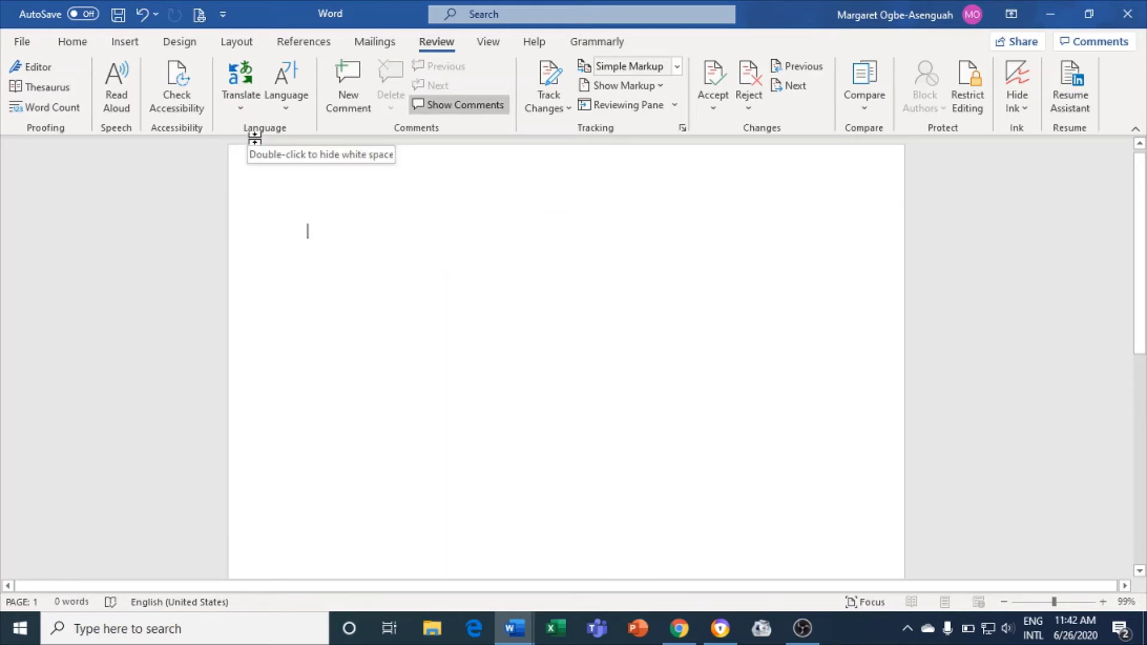
{"action": "type", "text": "G"}
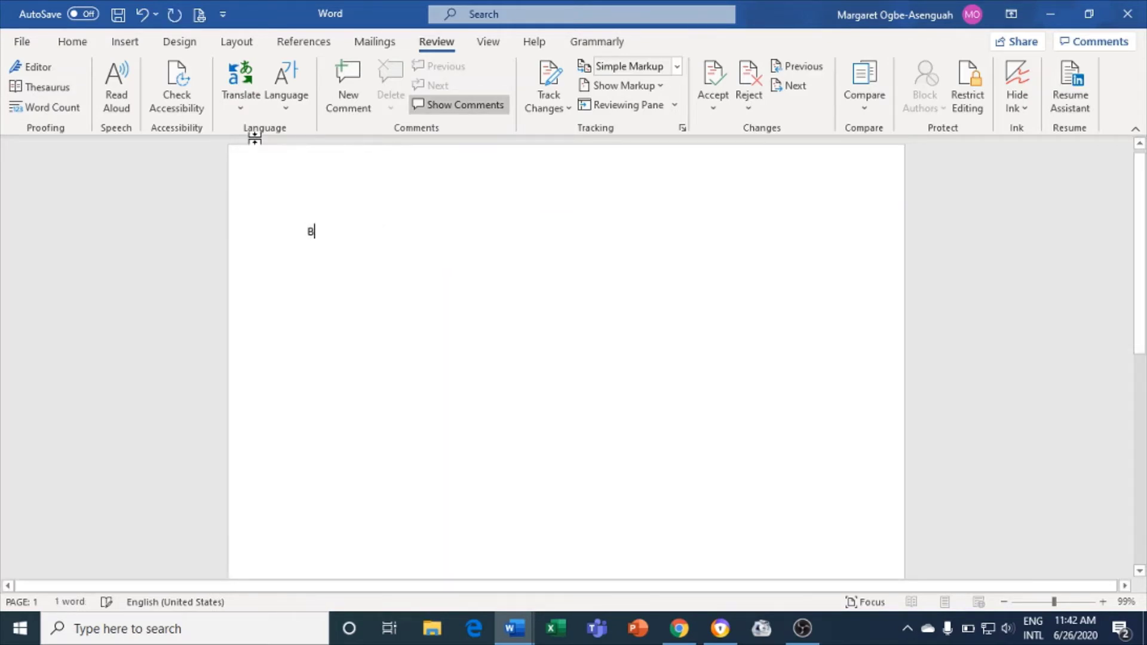
{"action": "key", "text": "BackSpace"}
{"action": "type", "text": "Goo"}
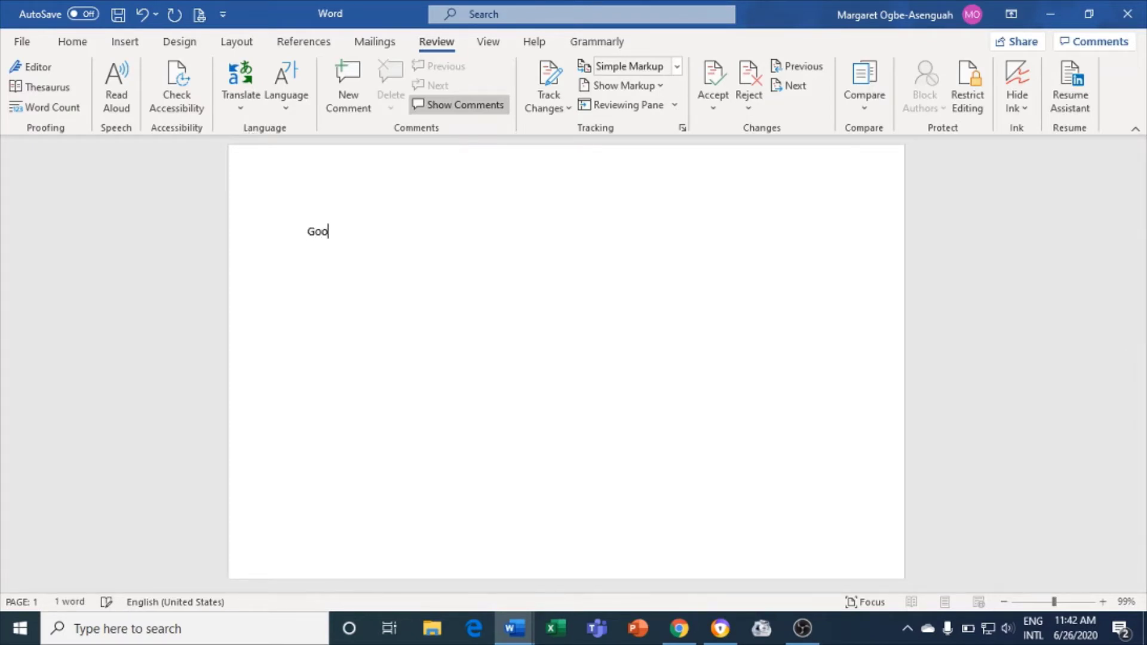
{"action": "type", "text": "d mornin"}
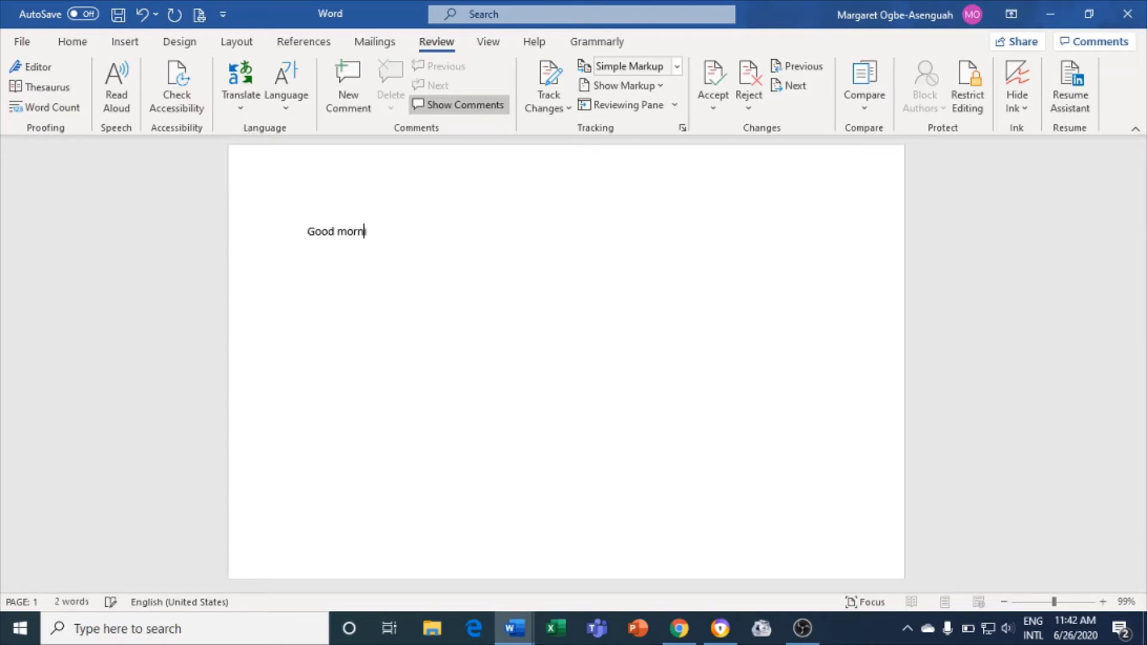
{"action": "key", "text": "BackSpace"}
{"action": "key", "text": "BackSpace"}
{"action": "key", "text": "BackSpace"}
{"action": "key", "text": "BackSpace"}
{"action": "key", "text": "BackSpace"}
{"action": "key", "text": "BackSpace"}
{"action": "key", "text": "BackSpace"}
{"action": "key", "text": "BackSpace"}
{"action": "key", "text": "BackSpace"}
{"action": "key", "text": "BackSpace"}
Write "Hello" on the first line and "Good evening" on the second line of the empty document.
{"action": "type", "text": "He"}
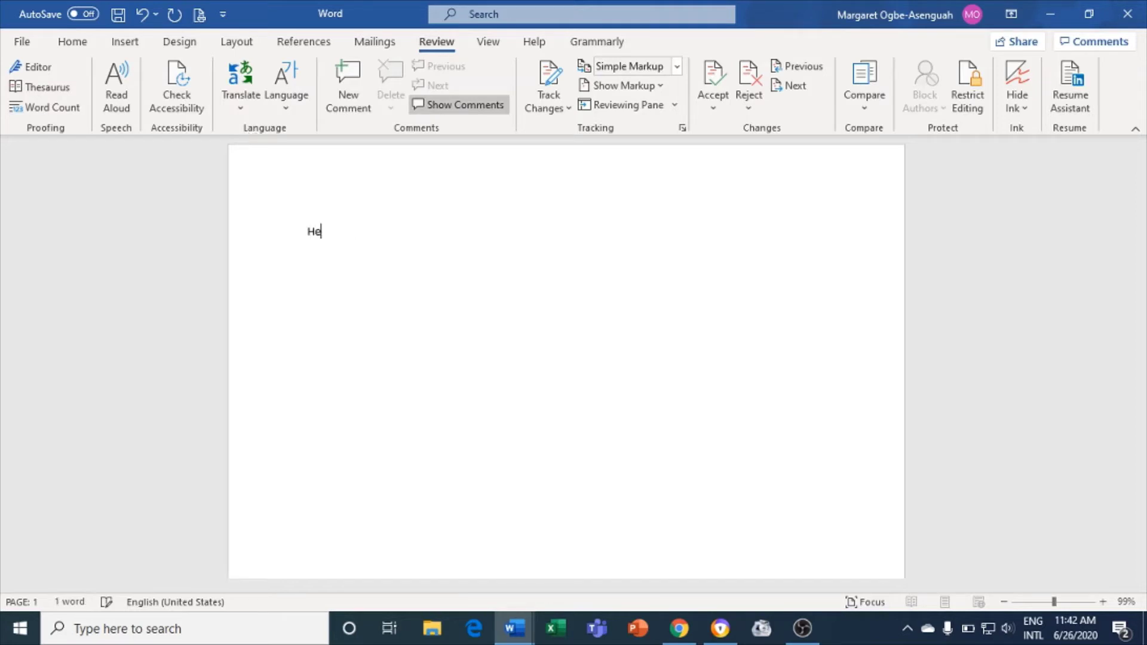
{"action": "type", "text": "llo"}
{"action": "key", "text": "Return"}
{"action": "type", "text": "Good"}
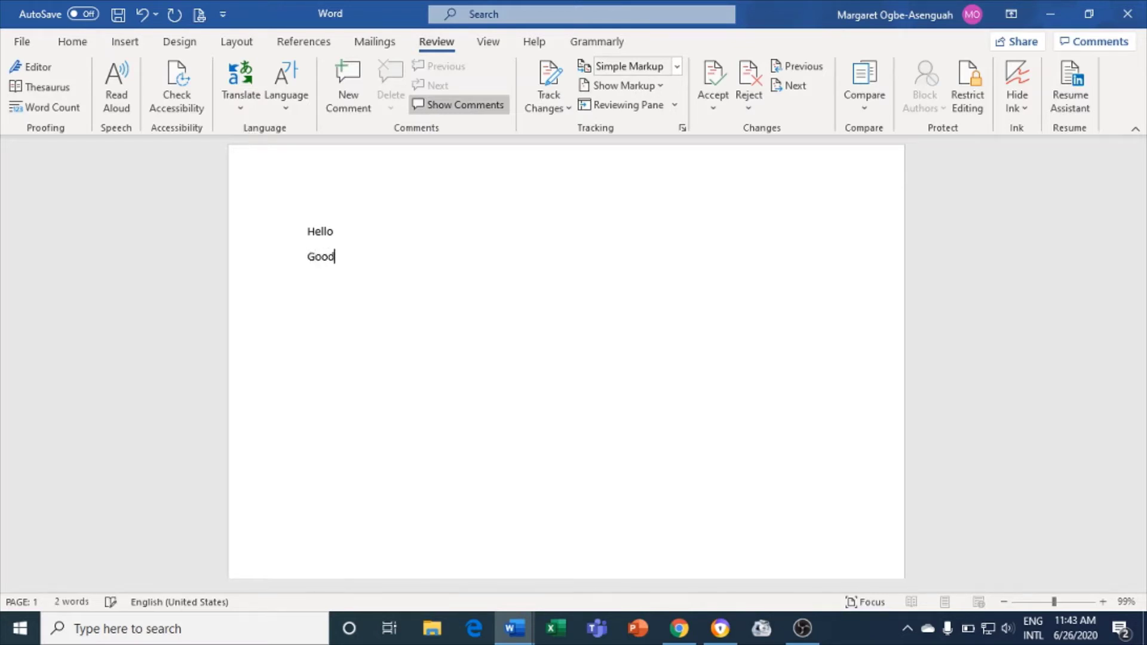
{"action": "type", "text": " evening"}
{"action": "key", "text": "BackSpace"}
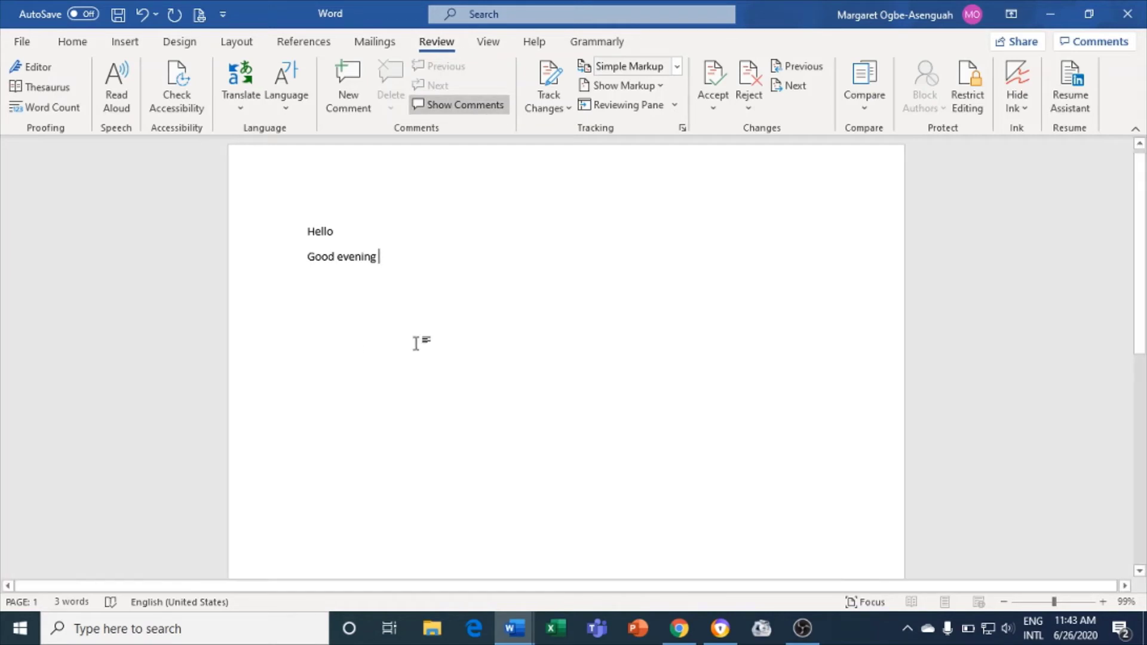
Select "Good evening" on the second line, start translating the selection, and dismiss the antivirus network notification.
{"action": "left_click", "coordinate": [337, 233]}
{"action": "left_click_drag", "start_coordinate": [338, 233], "coordinate": [294, 232]}
{"action": "left_click", "coordinate": [384, 263]}
{"action": "left_click_drag", "start_coordinate": [376, 256], "coordinate": [304, 261]}
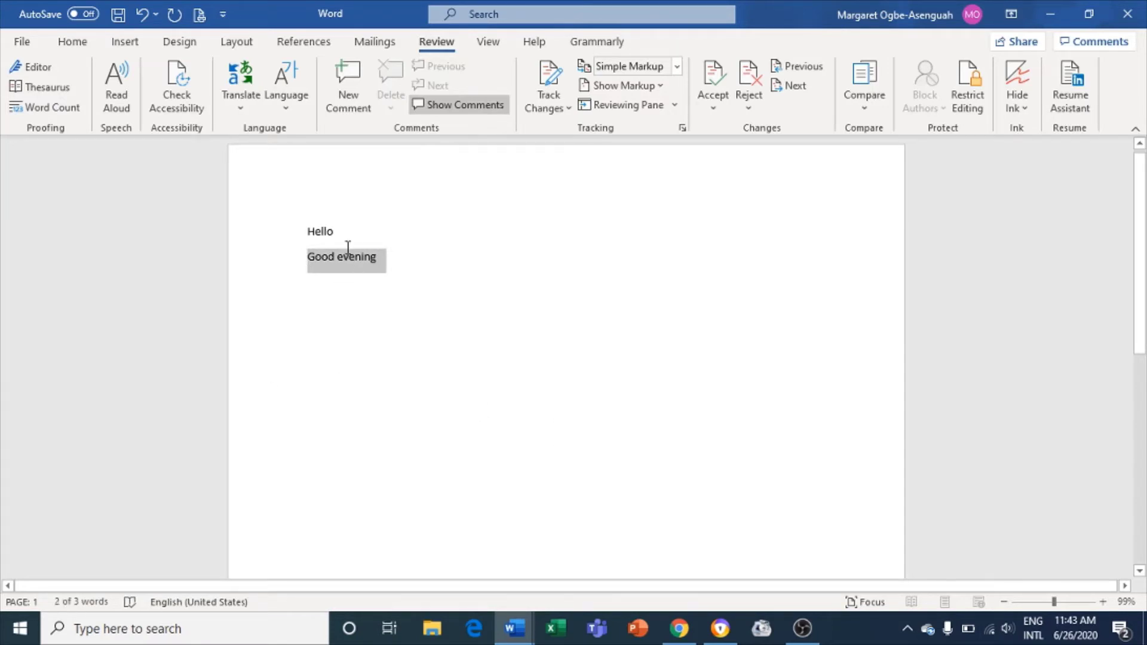
{"action": "left_click", "coordinate": [240, 107]}
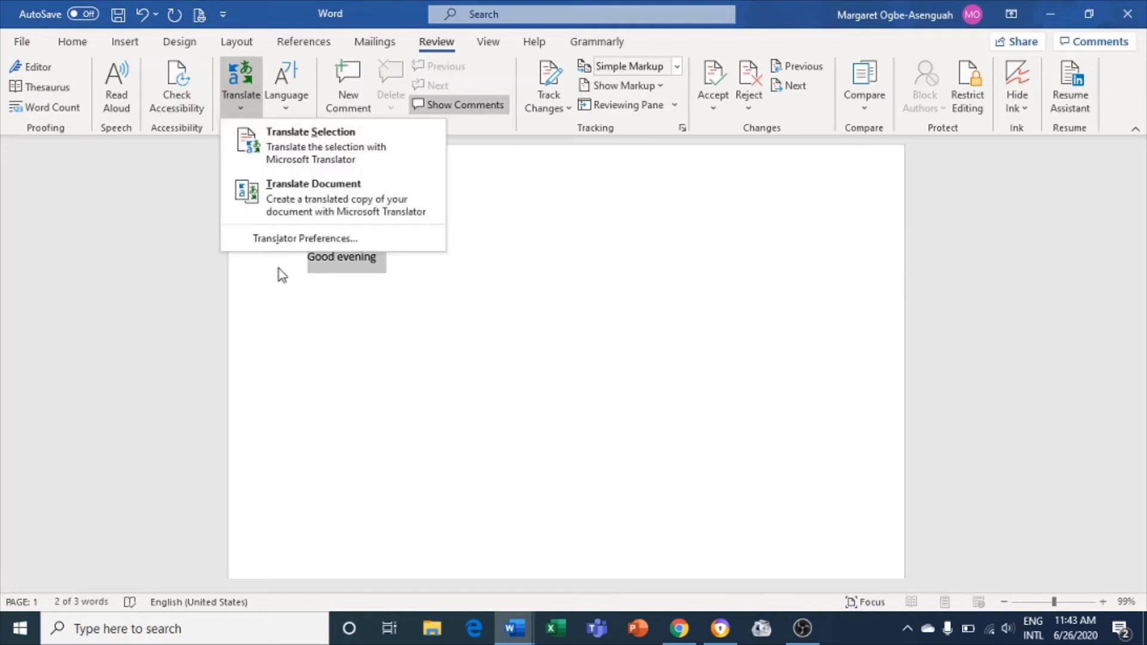
{"action": "left_click", "coordinate": [330, 148]}
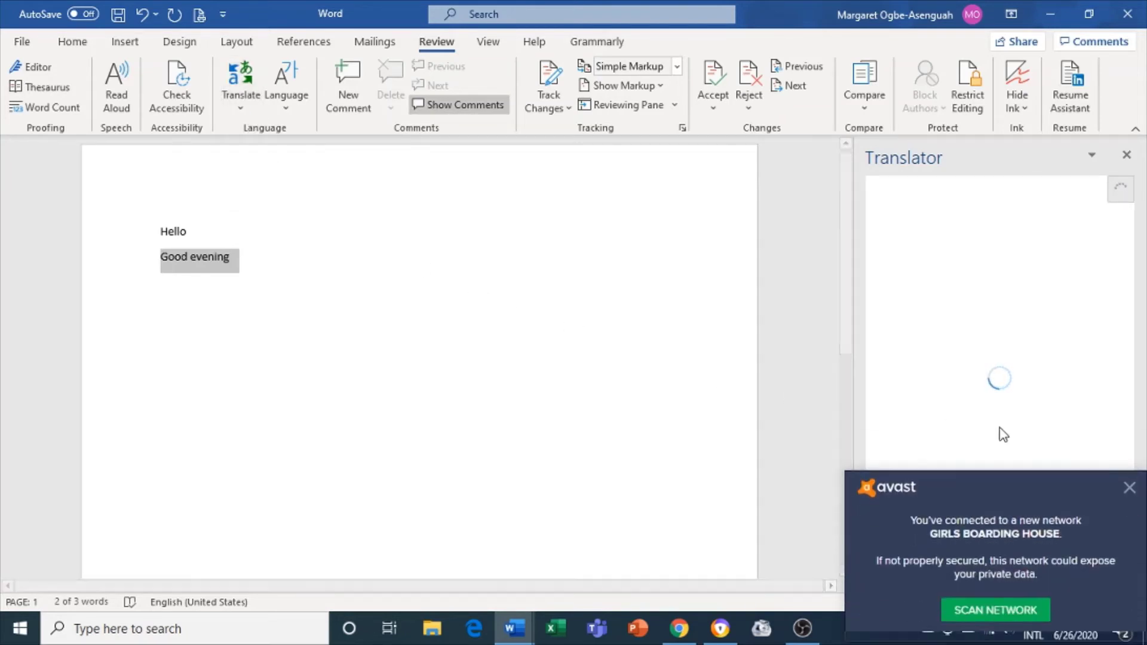
{"action": "left_click", "coordinate": [1129, 458]}
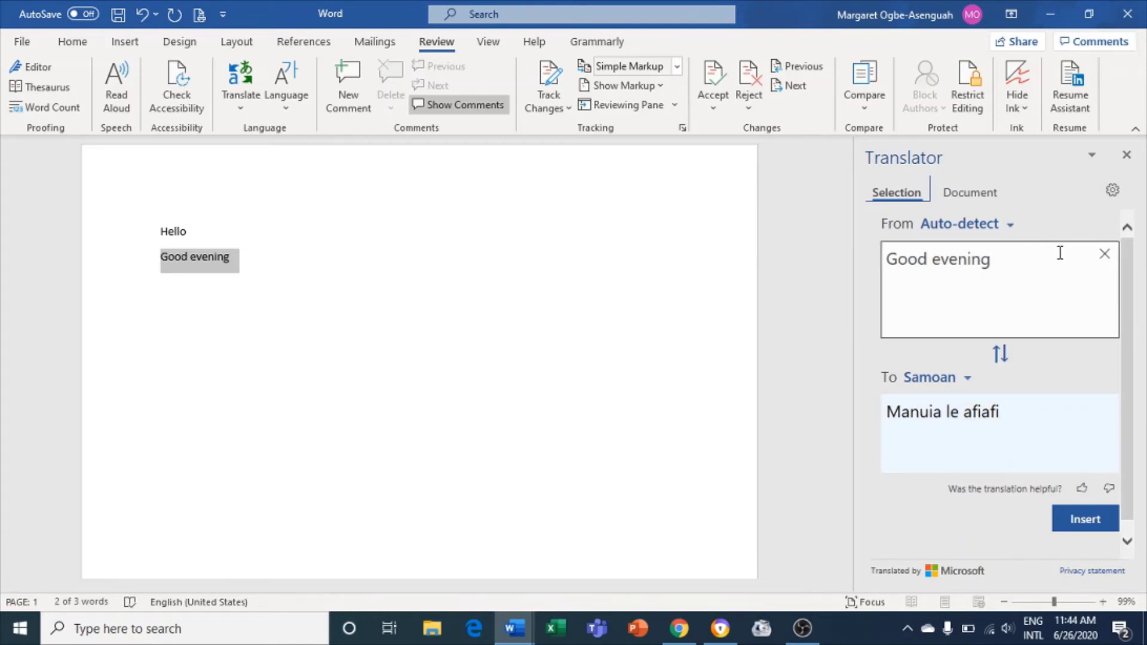
Translate the selected "Good evening" from English to French and insert the translation in its place.
{"action": "left_click", "coordinate": [1004, 235]}
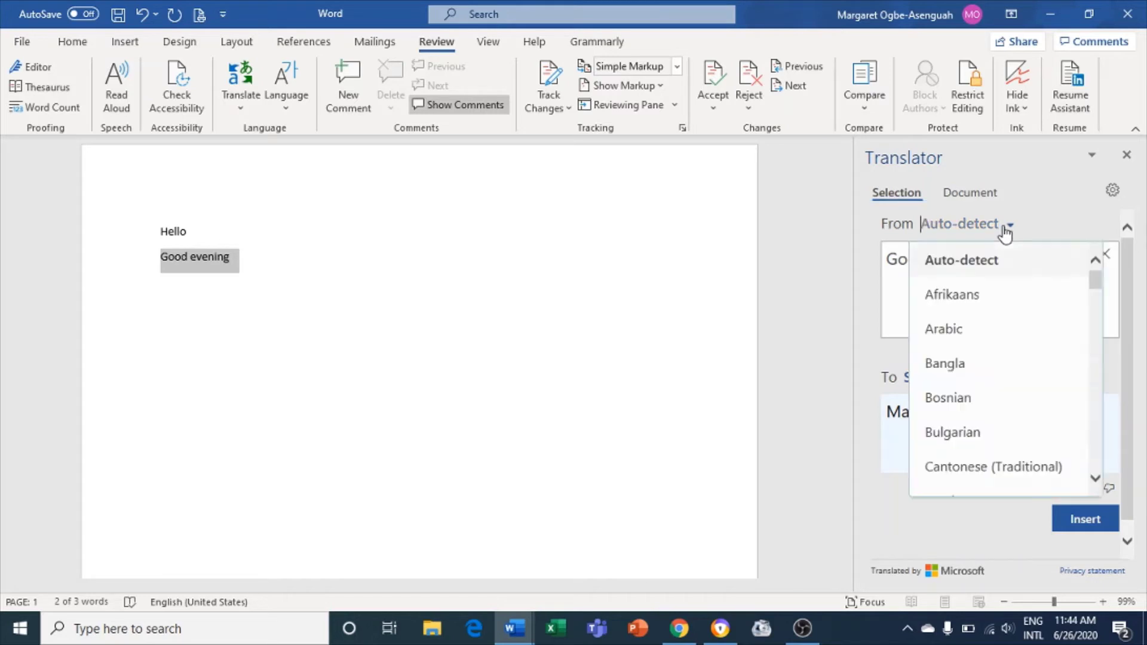
{"action": "left_click_drag", "start_coordinate": [1094, 282], "coordinate": [1099, 314]}
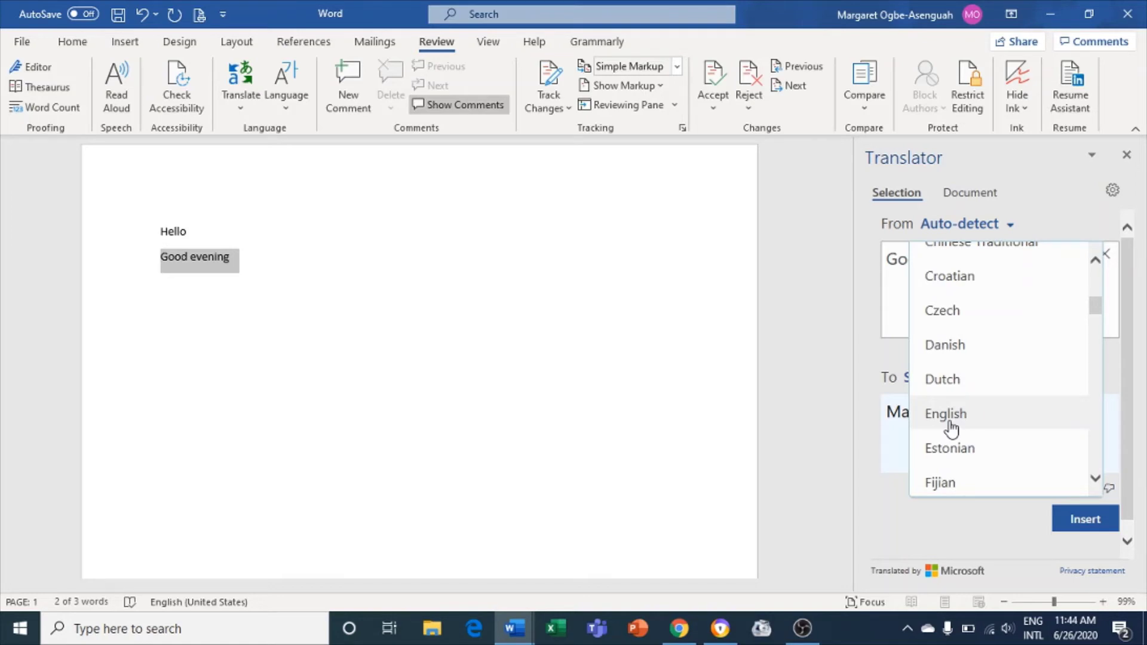
{"action": "left_click", "coordinate": [949, 422]}
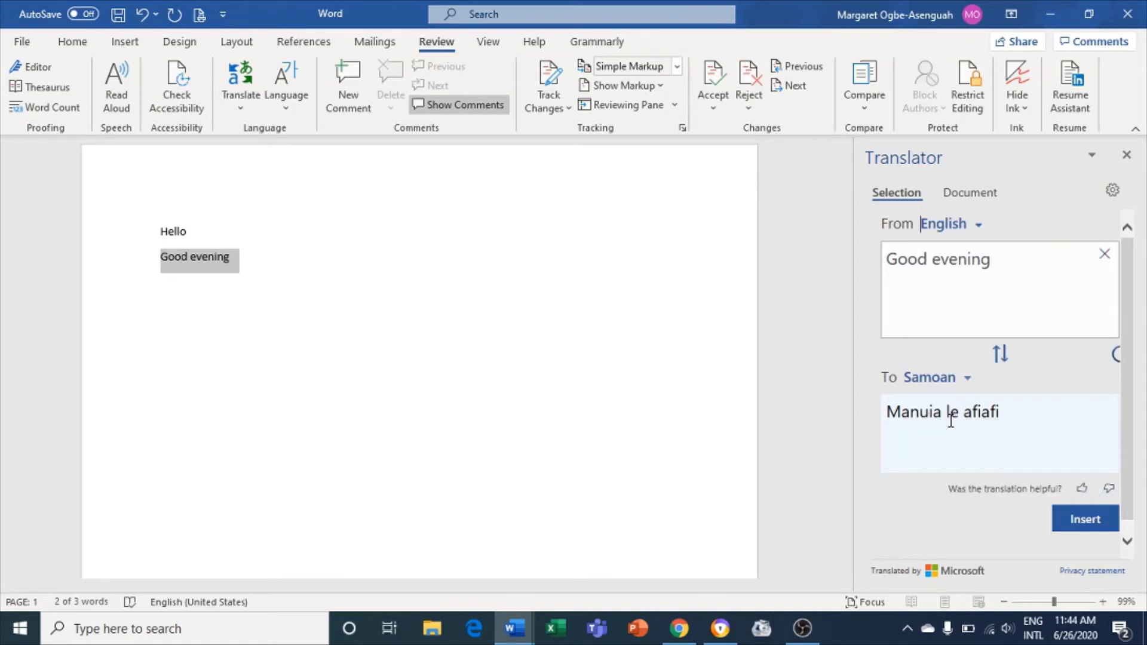
{"action": "left_click", "coordinate": [960, 387]}
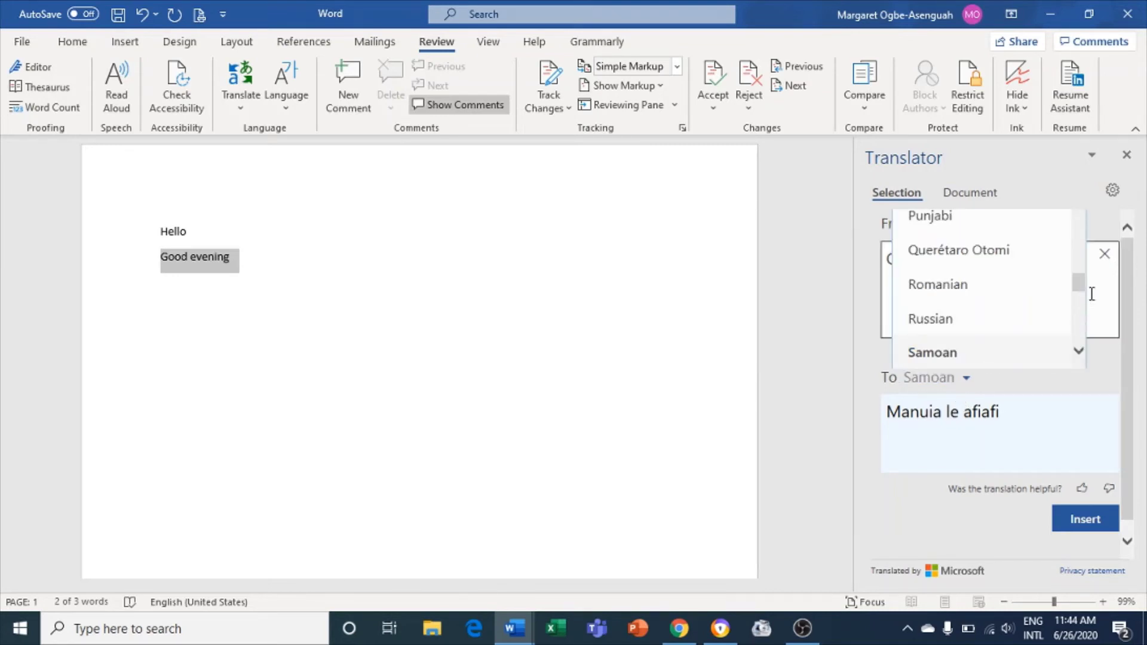
{"action": "left_click_drag", "start_coordinate": [1078, 289], "coordinate": [1056, 195]}
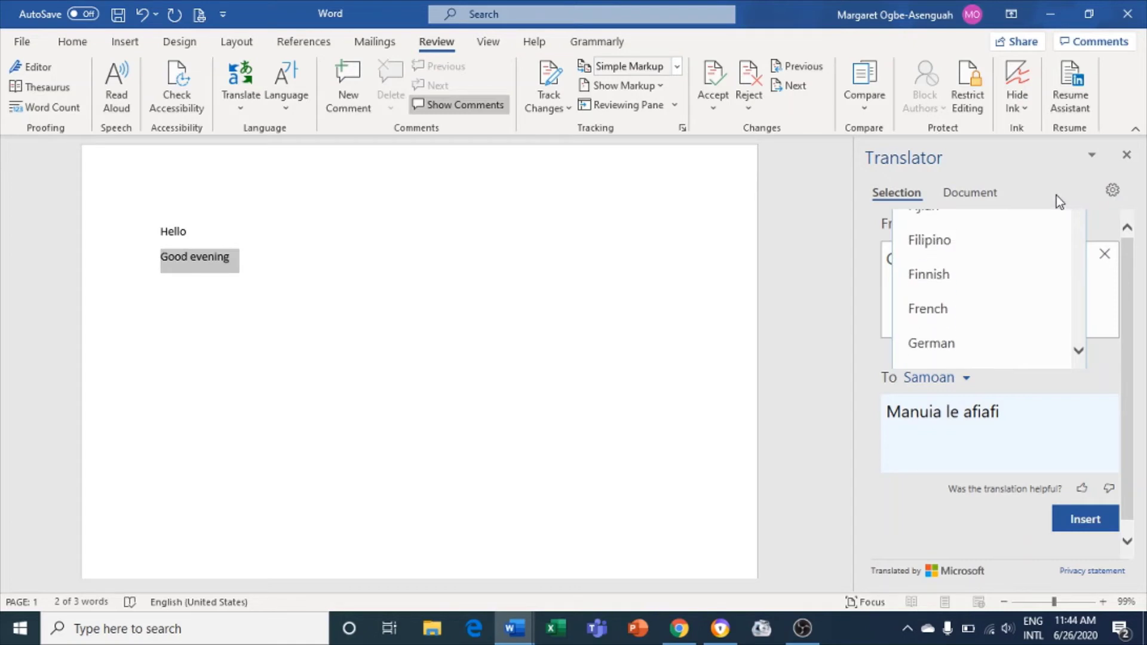
{"action": "left_click", "coordinate": [913, 321]}
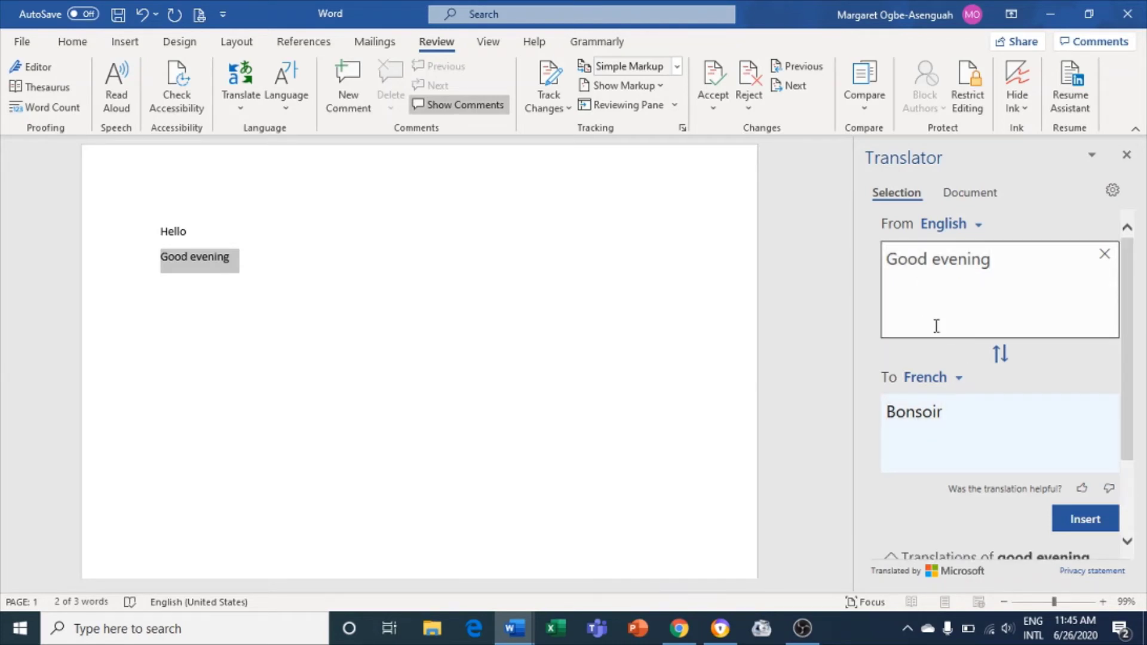
{"action": "left_click", "coordinate": [1078, 521]}
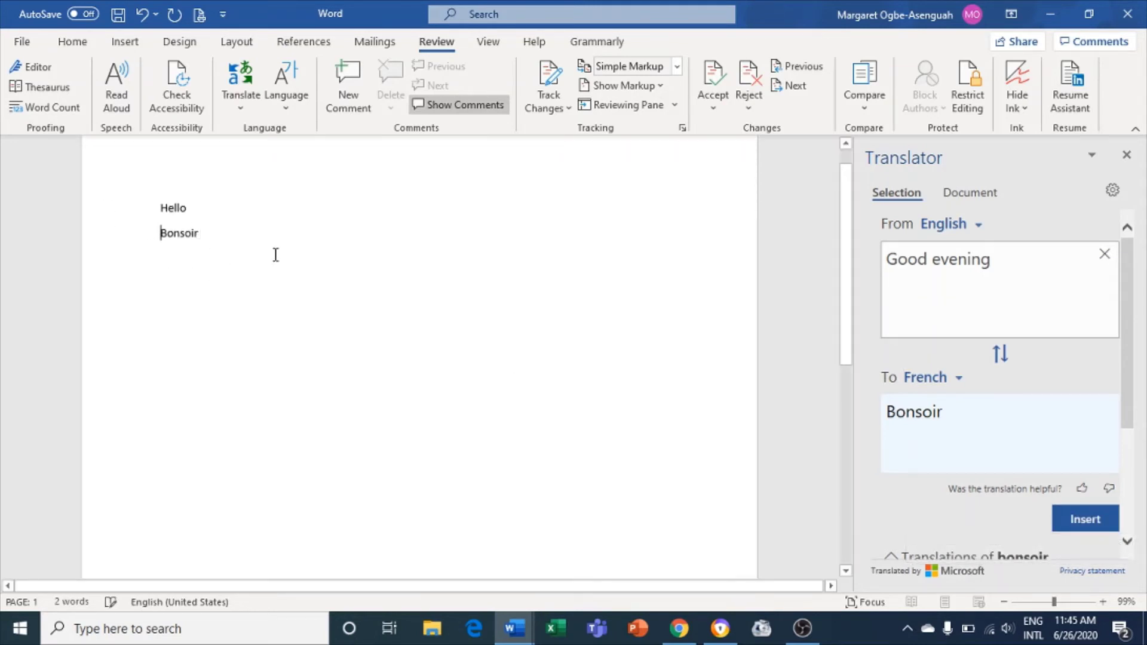
Compare the Translator's whole-document options with its options for translating a selection.
{"action": "left_click", "coordinate": [349, 268]}
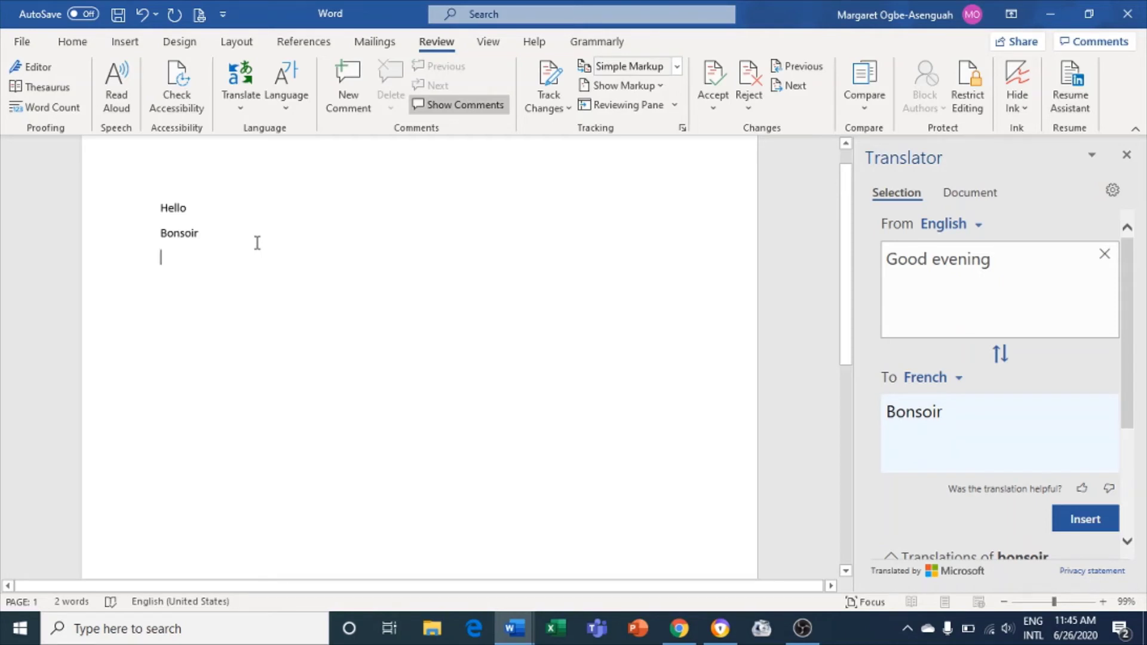
{"action": "left_click", "coordinate": [241, 105]}
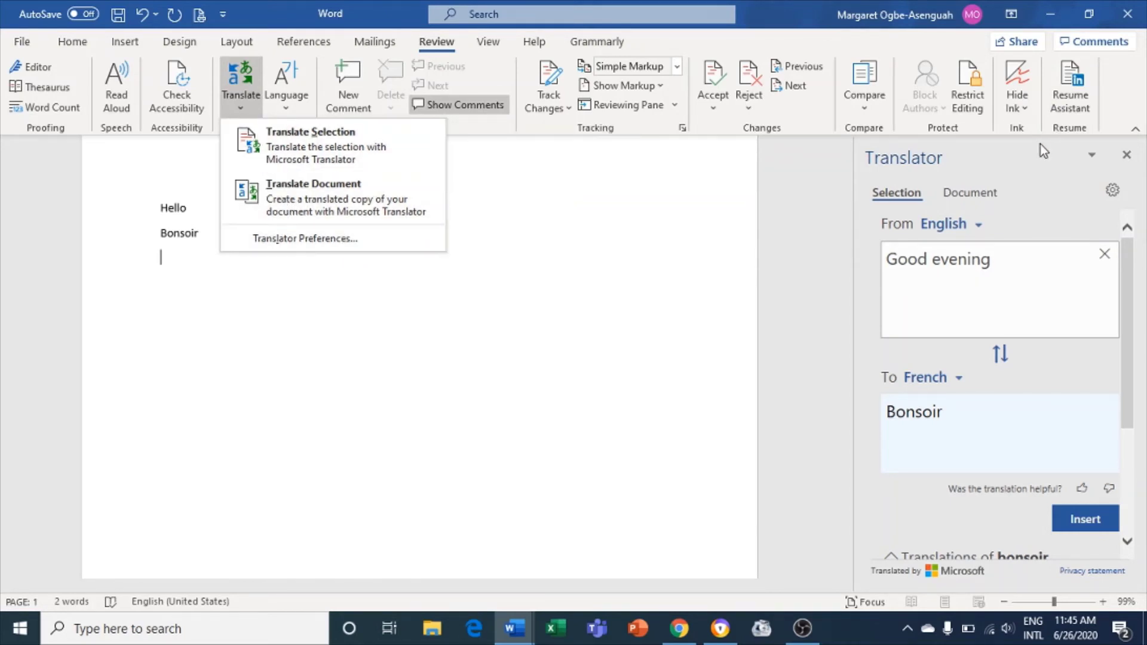
{"action": "left_click", "coordinate": [826, 267]}
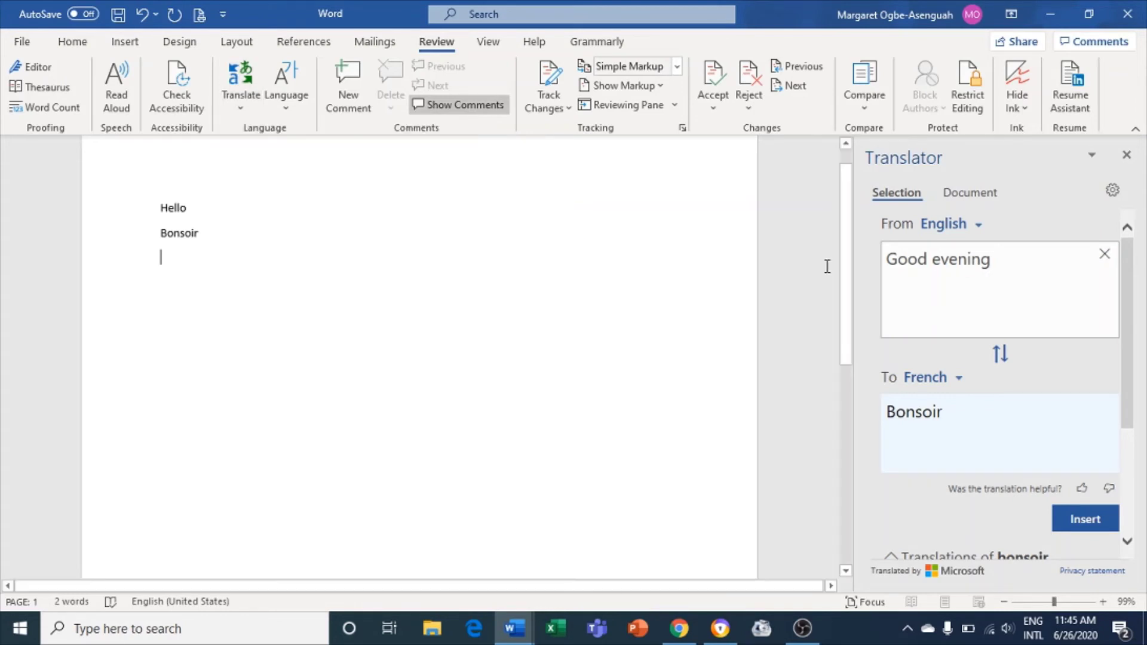
{"action": "left_click", "coordinate": [966, 200]}
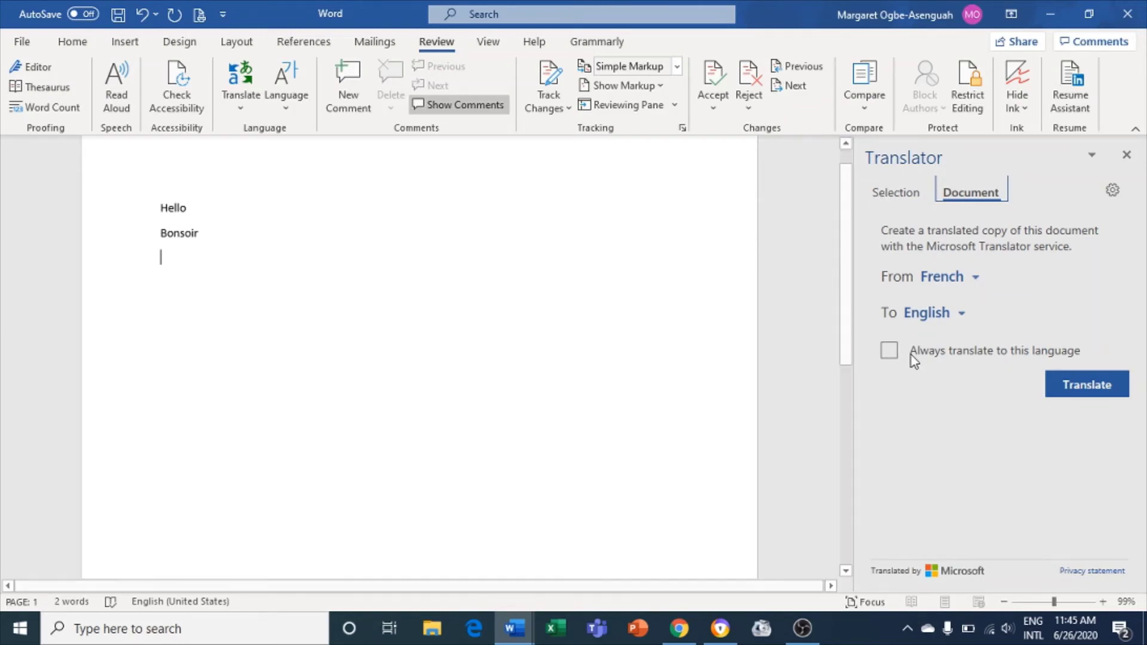
{"action": "left_click", "coordinate": [909, 200]}
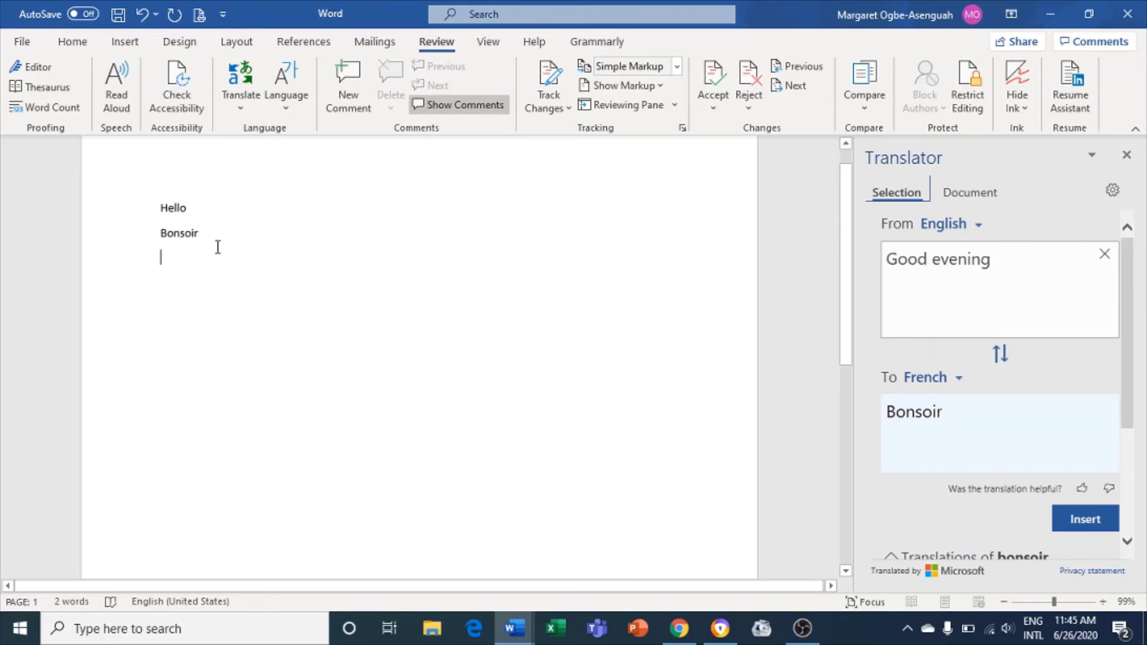
Replace "Bonsoir" on the second line with "Veuillez vous abonner" and close the Translator.
{"action": "left_click_drag", "start_coordinate": [202, 233], "coordinate": [160, 234]}
{"action": "key", "text": "BackSpace"}
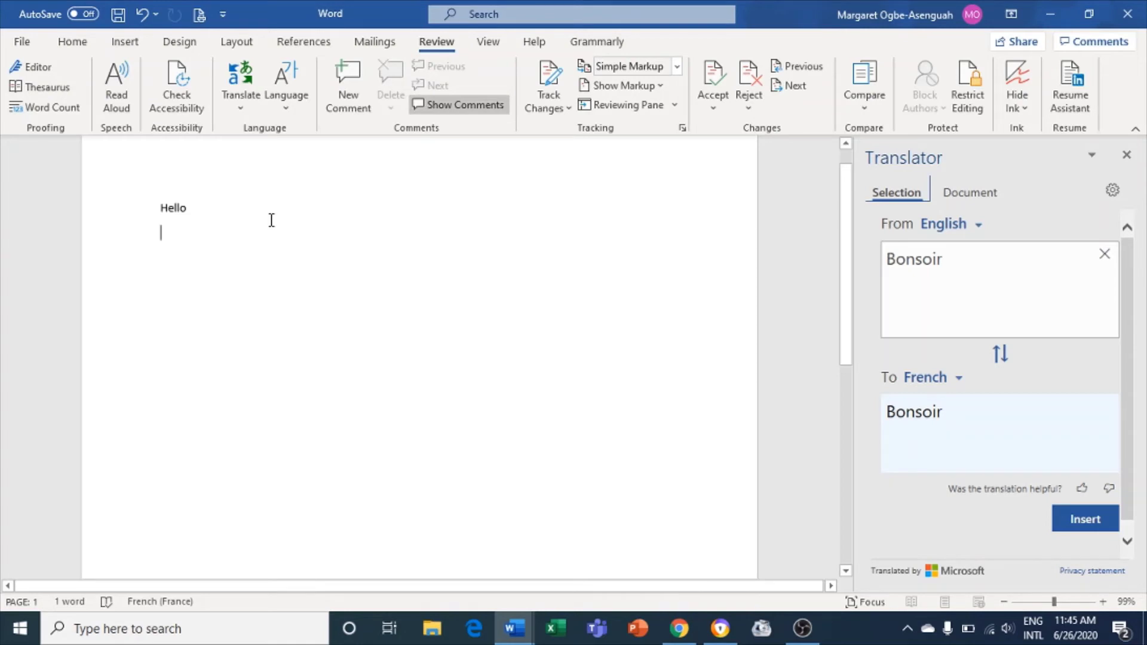
{"action": "type", "text": "Veuillez vous abonner"}
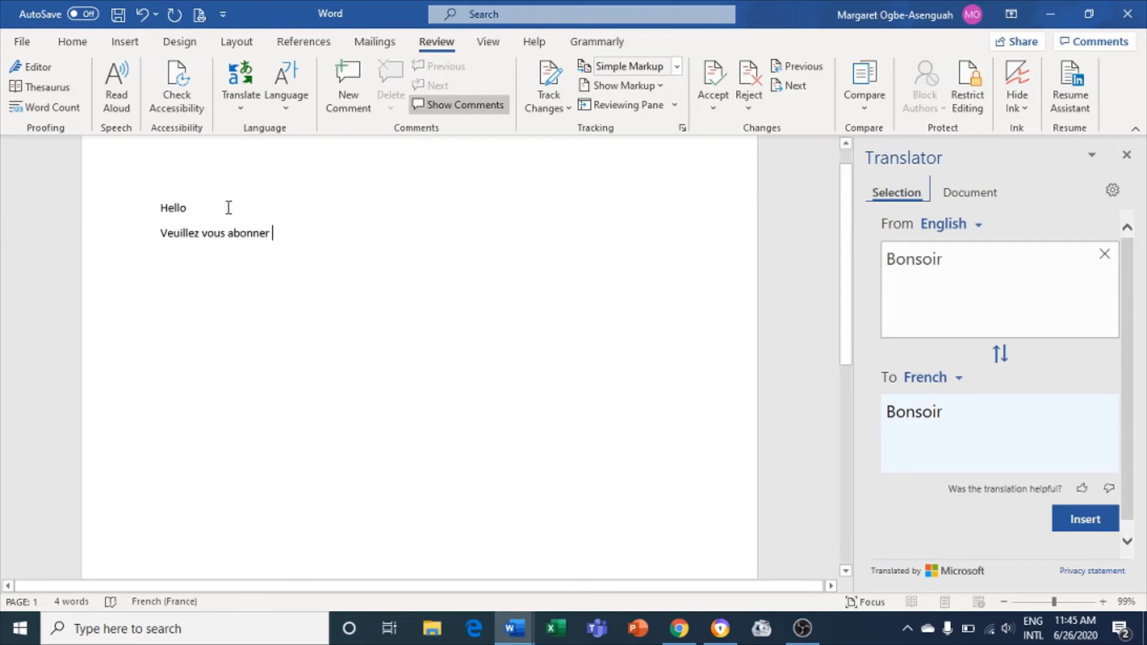
{"action": "left_click", "coordinate": [1127, 154]}
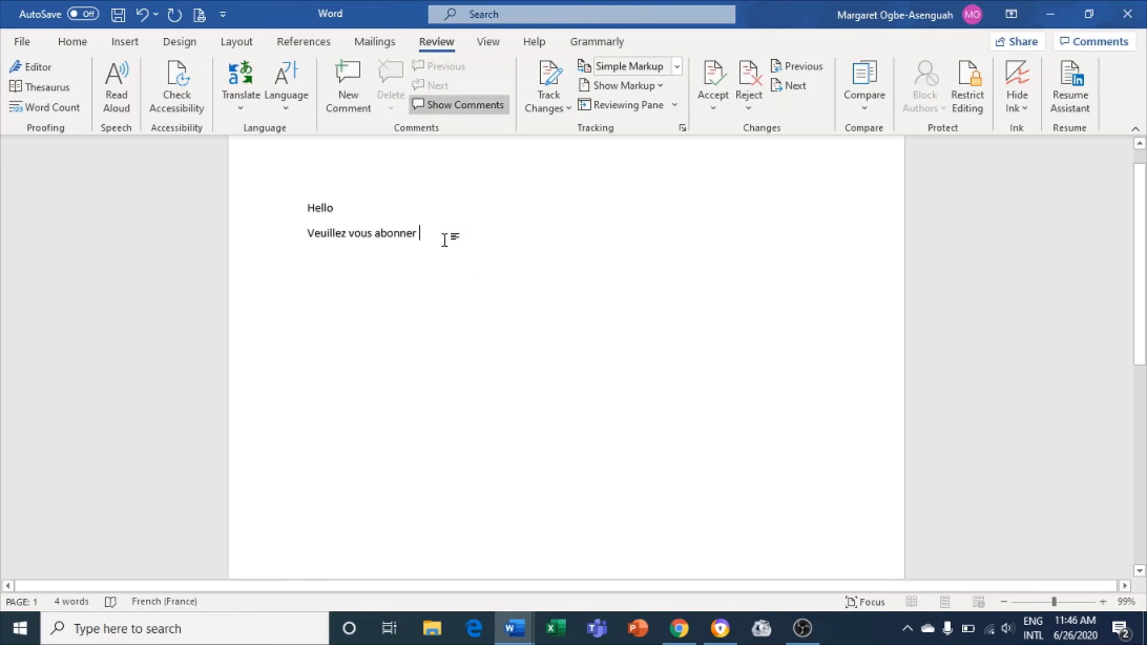
Start translating the selected "Veuillez vous abonner" on the second line and set the source language to French.
{"action": "left_click_drag", "start_coordinate": [444, 237], "coordinate": [259, 232]}
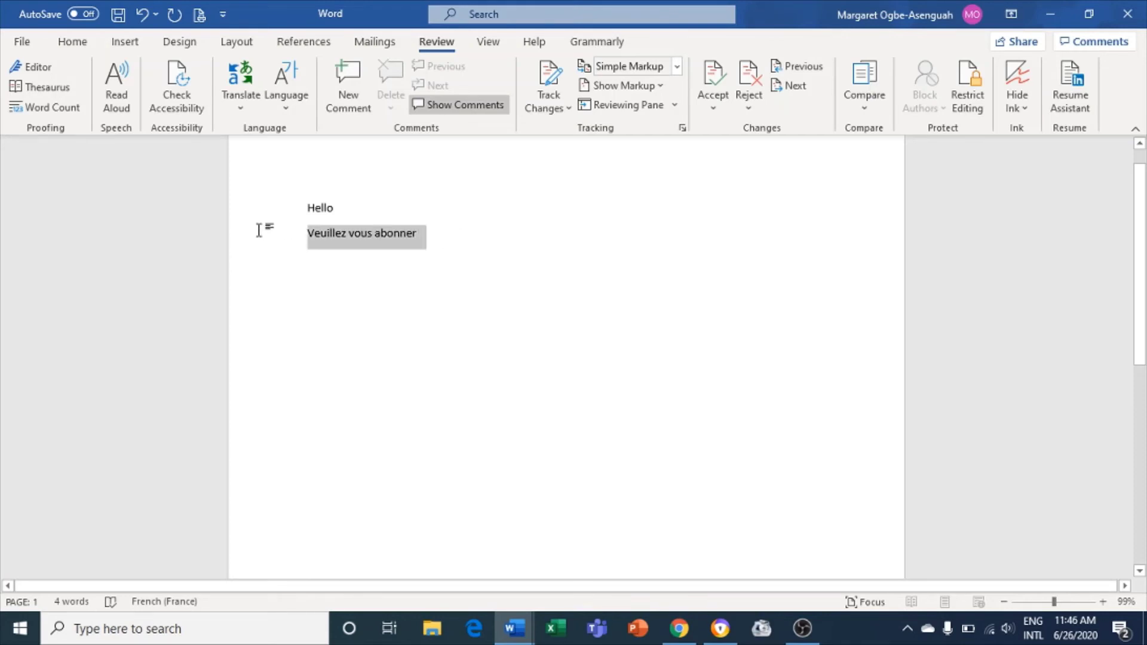
{"action": "left_click", "coordinate": [243, 91]}
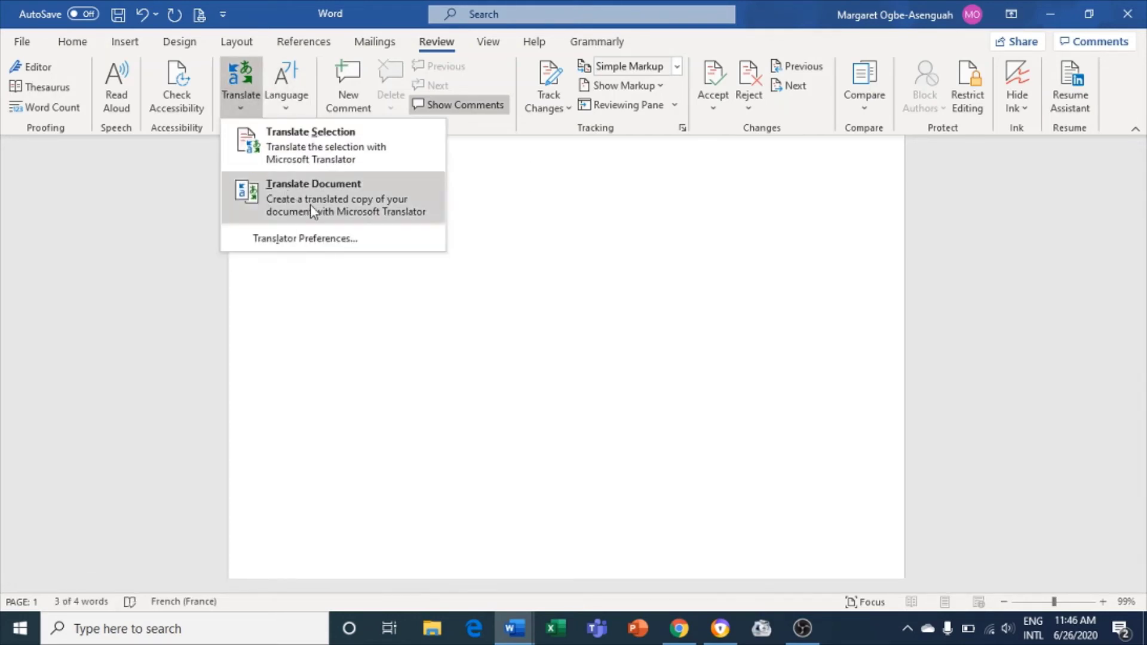
{"action": "left_click", "coordinate": [289, 155]}
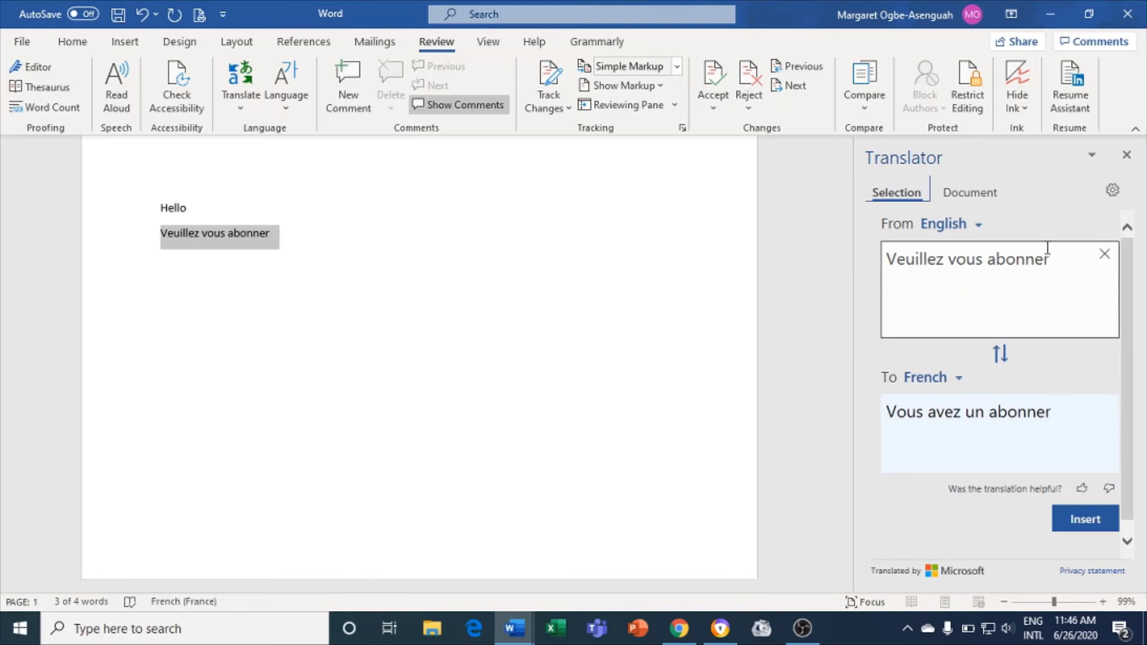
{"action": "left_click", "coordinate": [980, 238]}
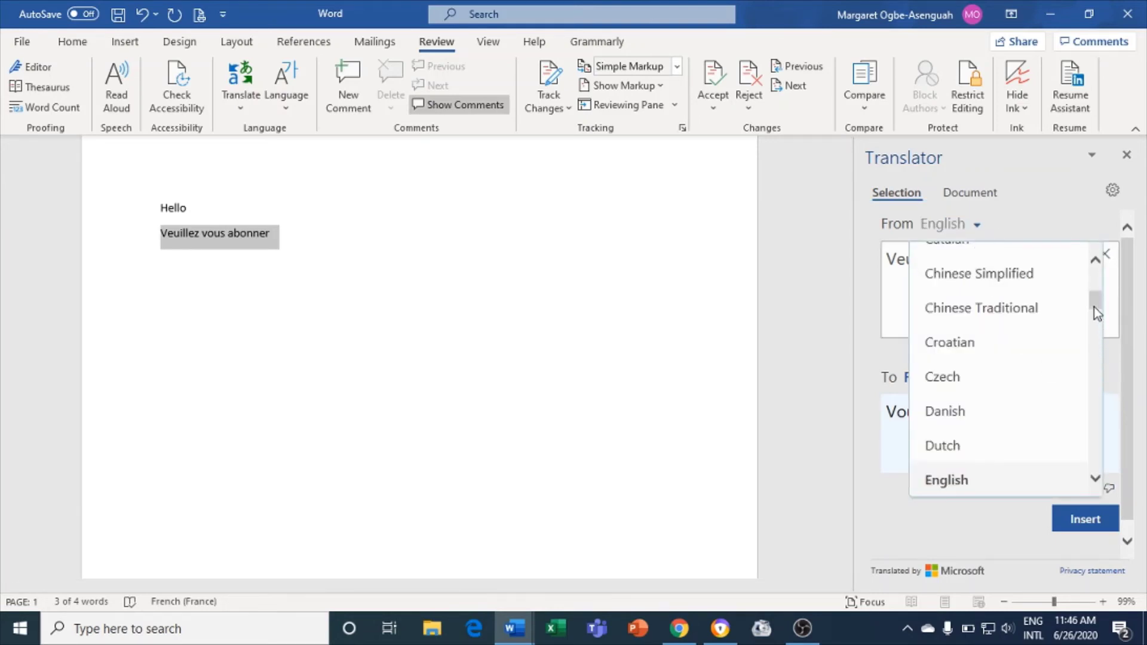
{"action": "left_click_drag", "start_coordinate": [1095, 307], "coordinate": [1096, 323]}
{"action": "left_click", "coordinate": [972, 432]}
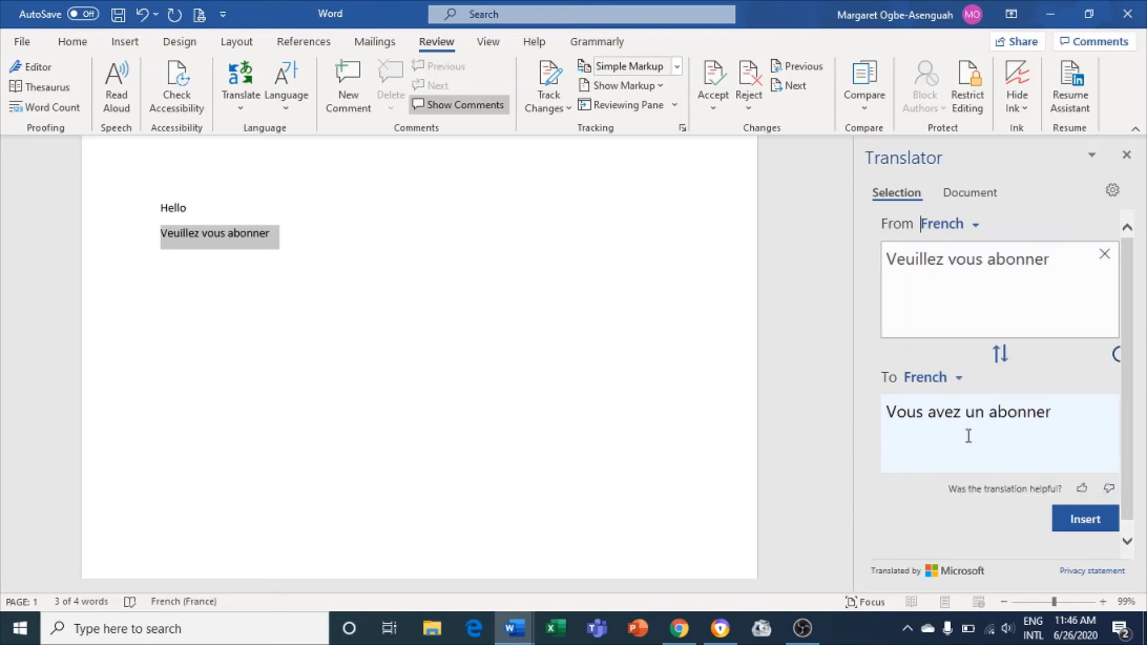
Set the target language of the selection's translation to English.
{"action": "left_click", "coordinate": [951, 387]}
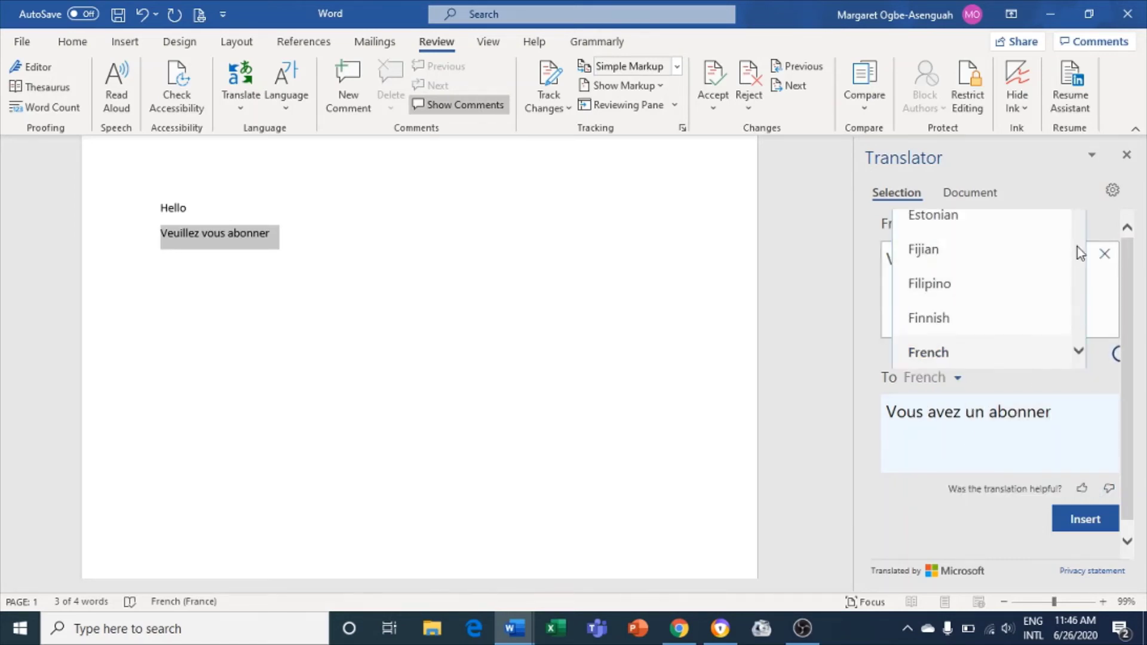
{"action": "scroll", "coordinate": [1080, 251], "scroll_direction": "down", "scroll_amount": 5}
{"action": "scroll", "coordinate": [1080, 242], "scroll_direction": "up", "scroll_amount": 3}
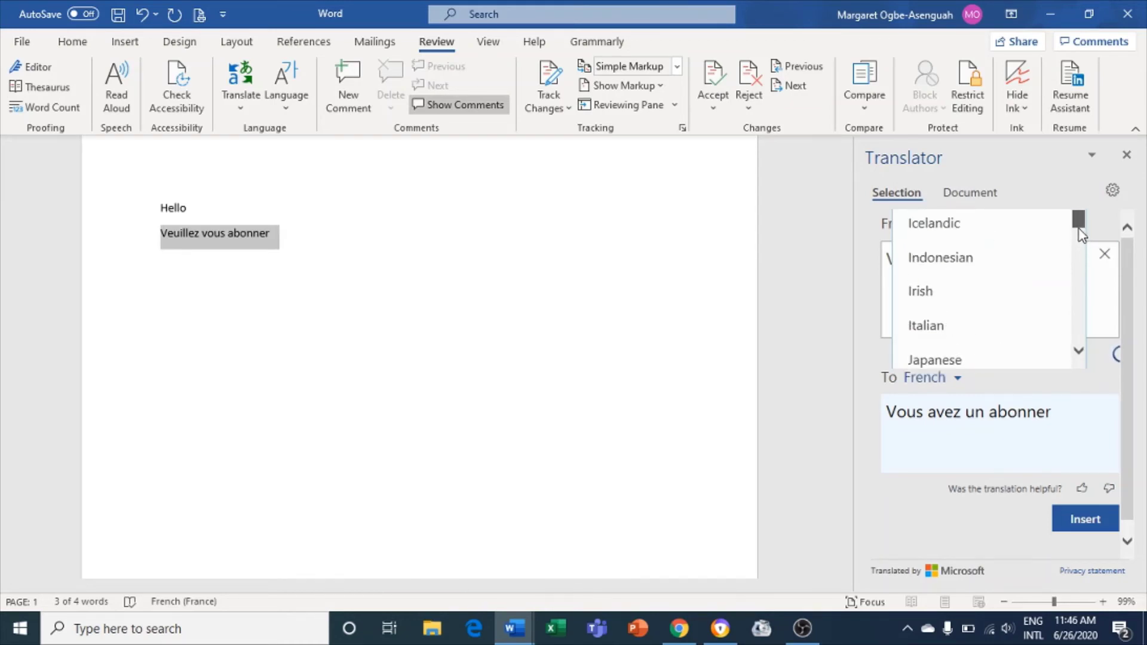
{"action": "scroll", "coordinate": [1080, 233], "scroll_direction": "up", "scroll_amount": 4}
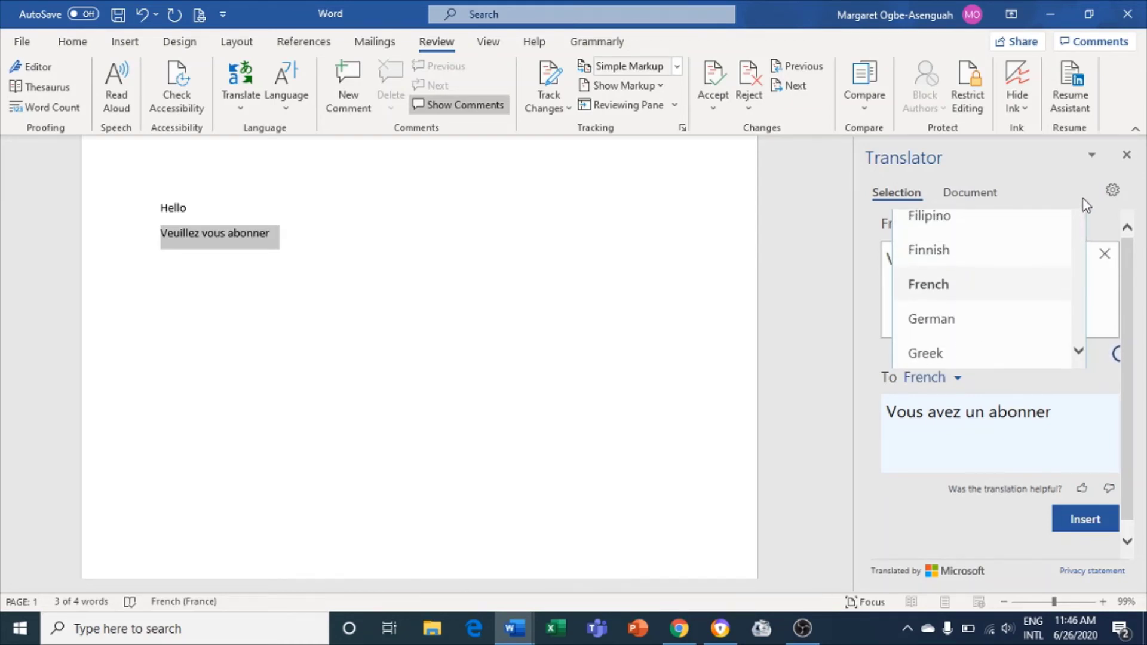
{"action": "scroll", "coordinate": [1086, 204], "scroll_direction": "up", "scroll_amount": 3}
{"action": "scroll", "coordinate": [1069, 203], "scroll_direction": "down", "scroll_amount": 2}
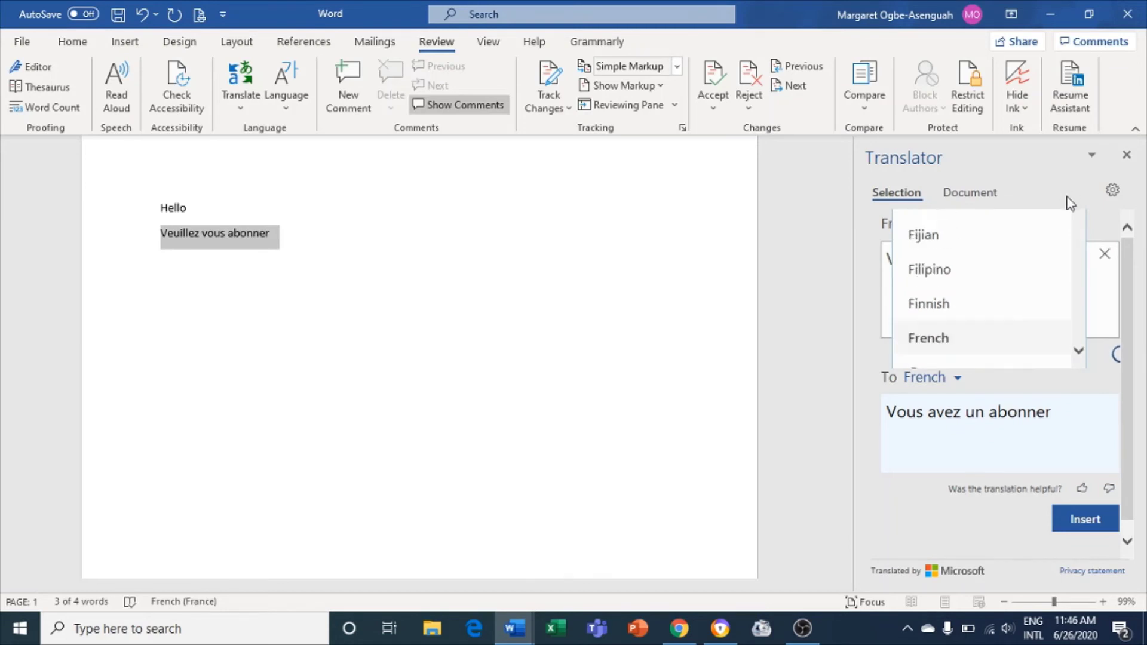
{"action": "scroll", "coordinate": [1073, 204], "scroll_direction": "down", "scroll_amount": 5}
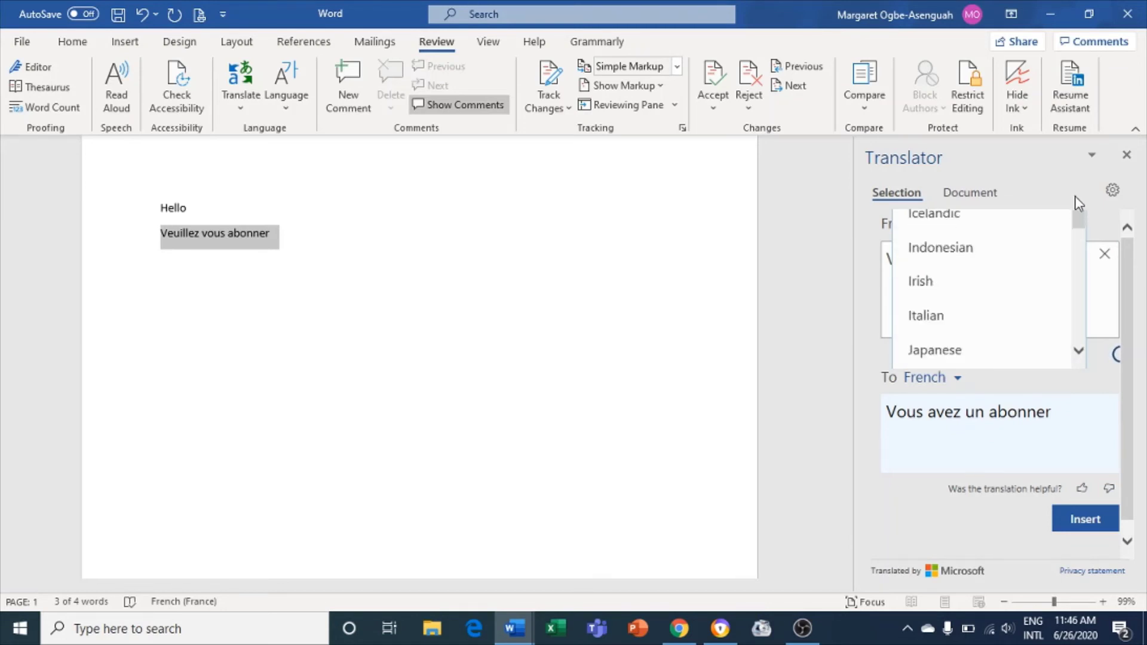
{"action": "scroll", "coordinate": [1081, 233], "scroll_direction": "up", "scroll_amount": 6}
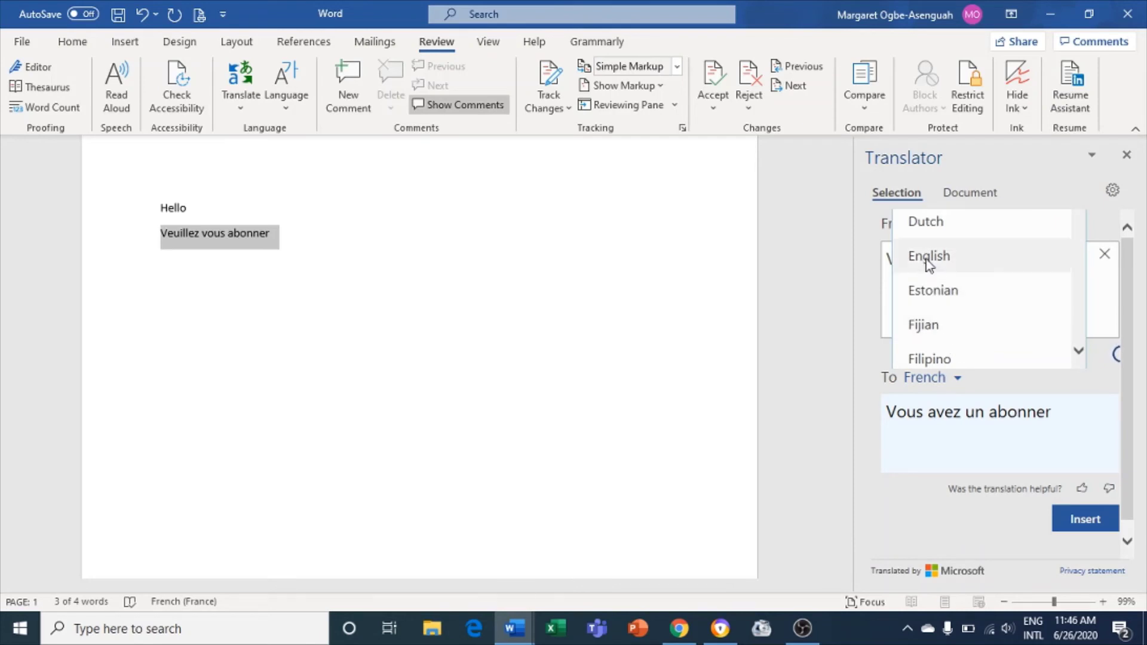
{"action": "left_click", "coordinate": [927, 257]}
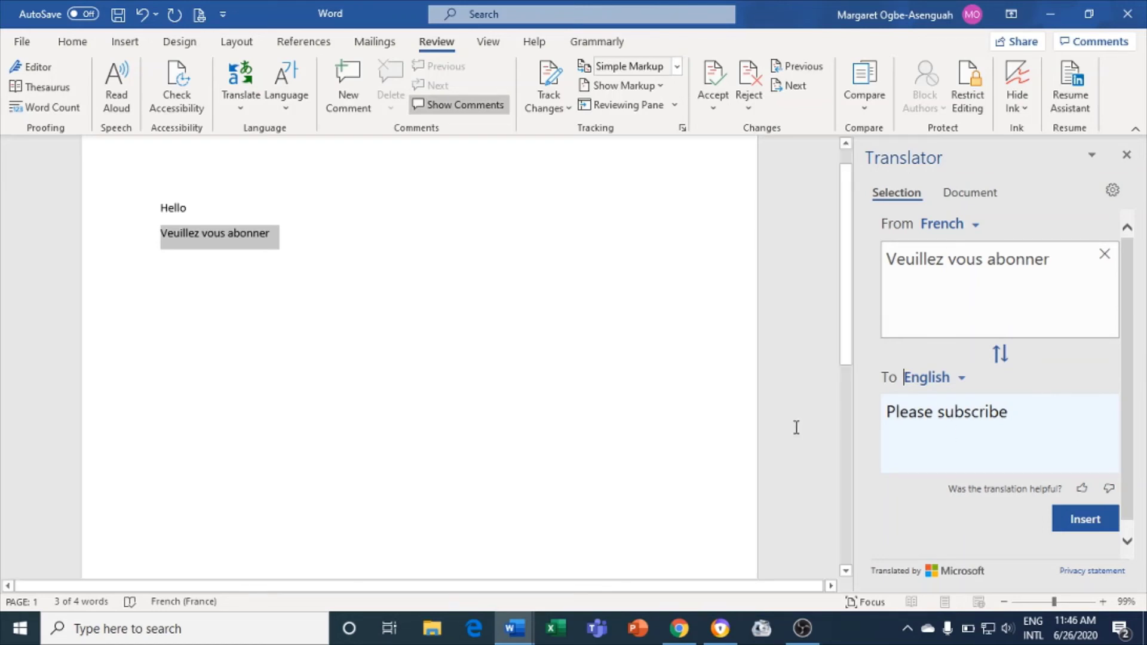
Insert the translation "Please subscribe" in place of the French text on the second line and close the Translator.
{"action": "left_click", "coordinate": [1086, 525]}
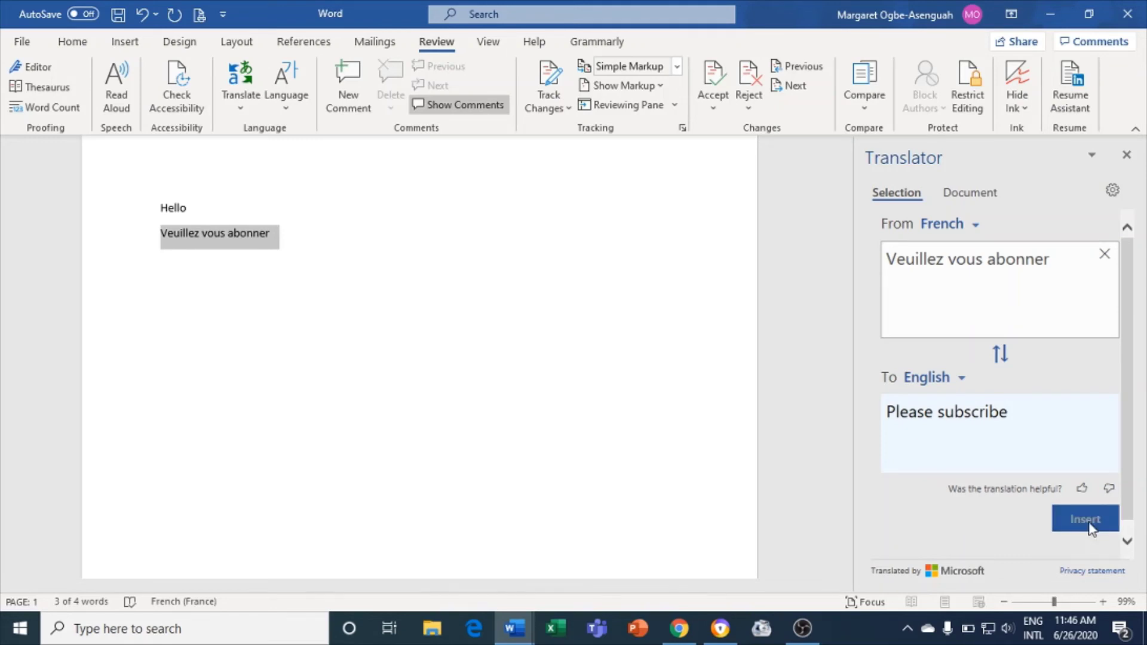
{"action": "left_click", "coordinate": [270, 214]}
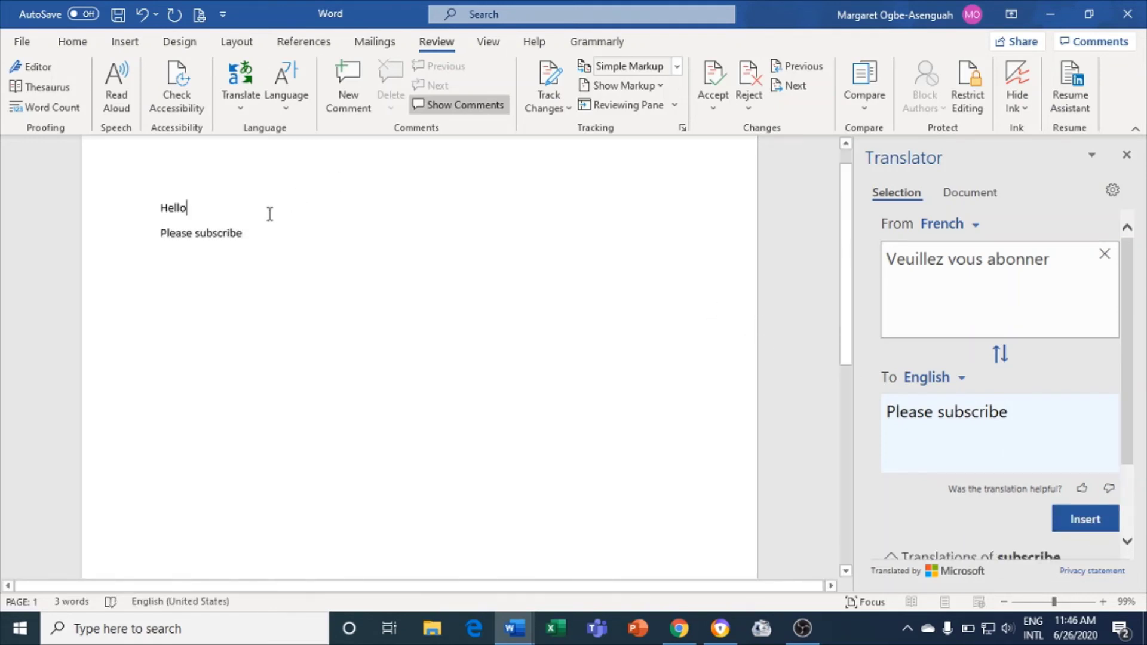
{"action": "left_click", "coordinate": [1127, 155]}
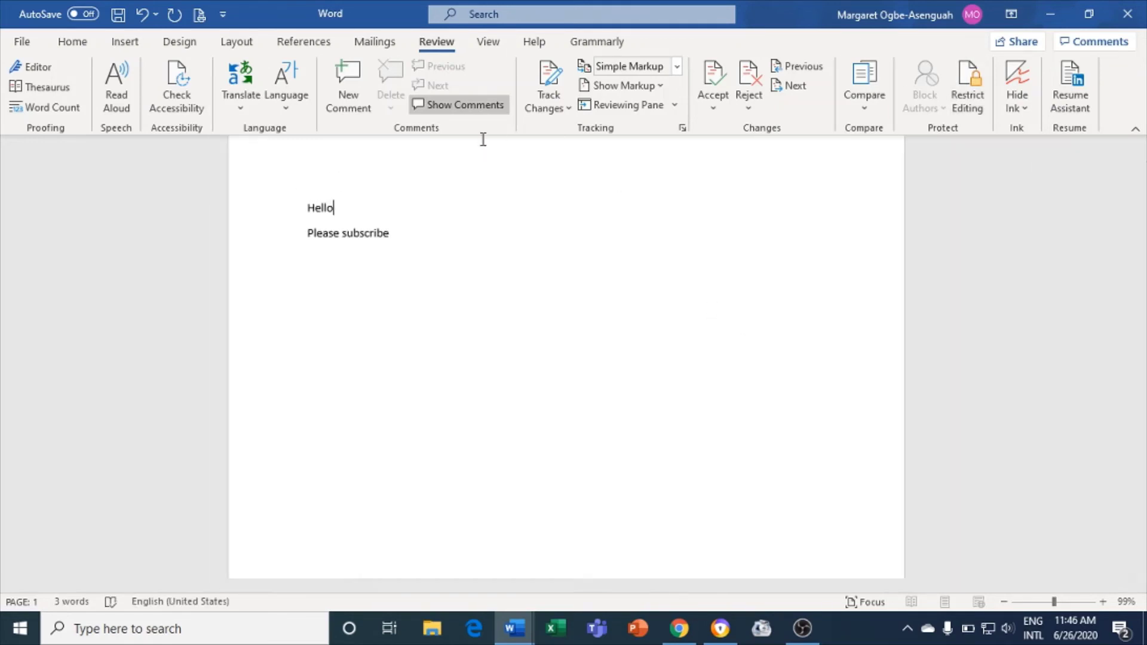
{"action": "left_click_drag", "start_coordinate": [1054, 602], "coordinate": [1059, 602]}
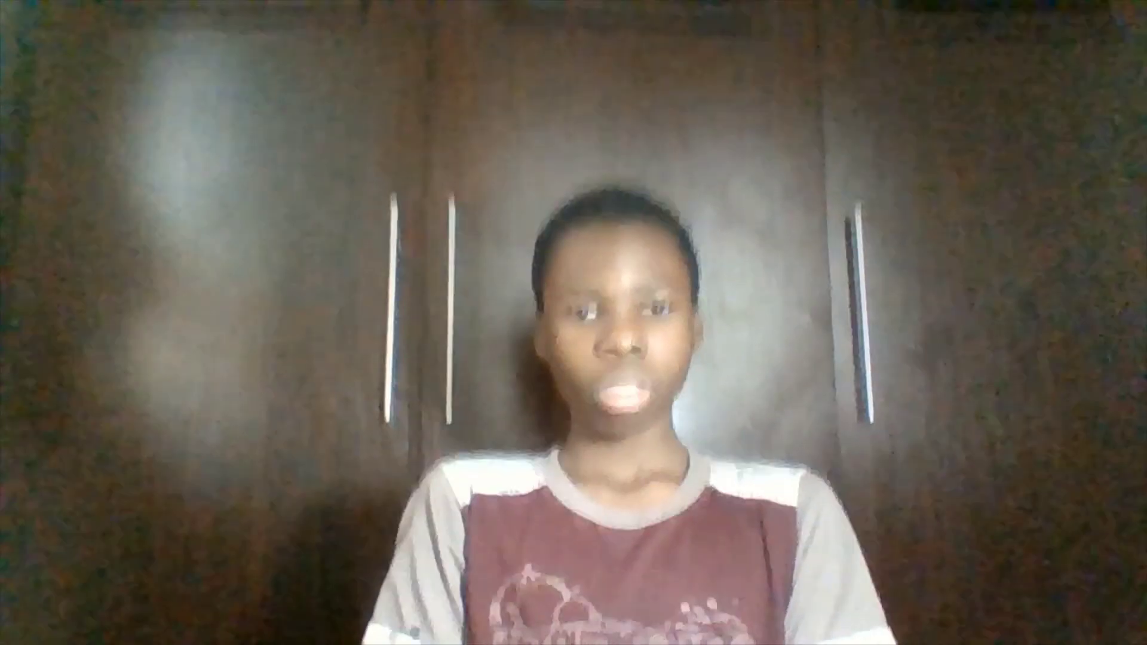